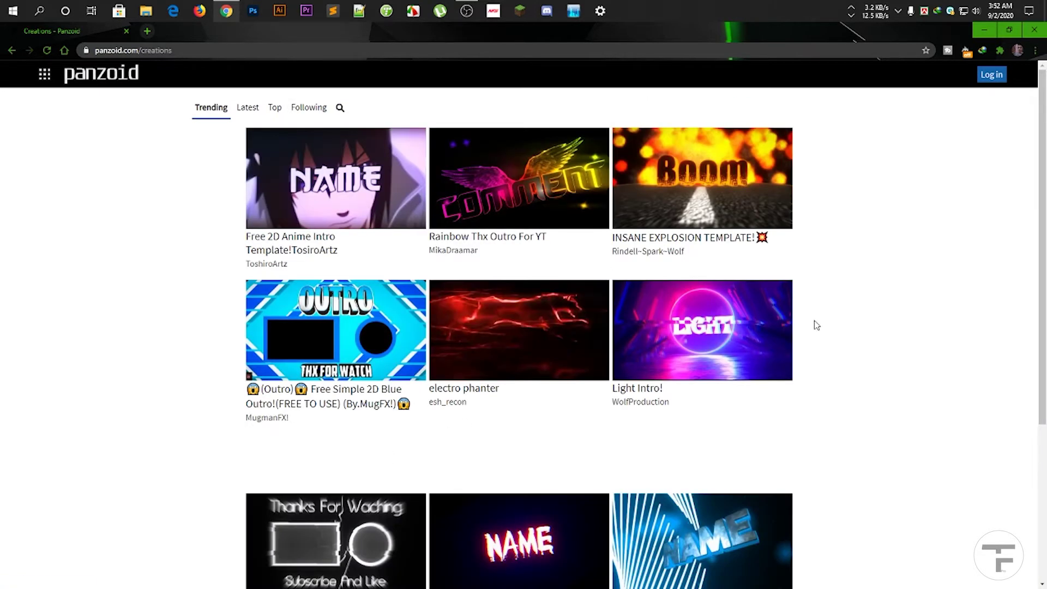
# Look through the trending creations and open the Orange 2D Intro Template in Clipmaker.
pyautogui.scroll(-4, 597, 467)
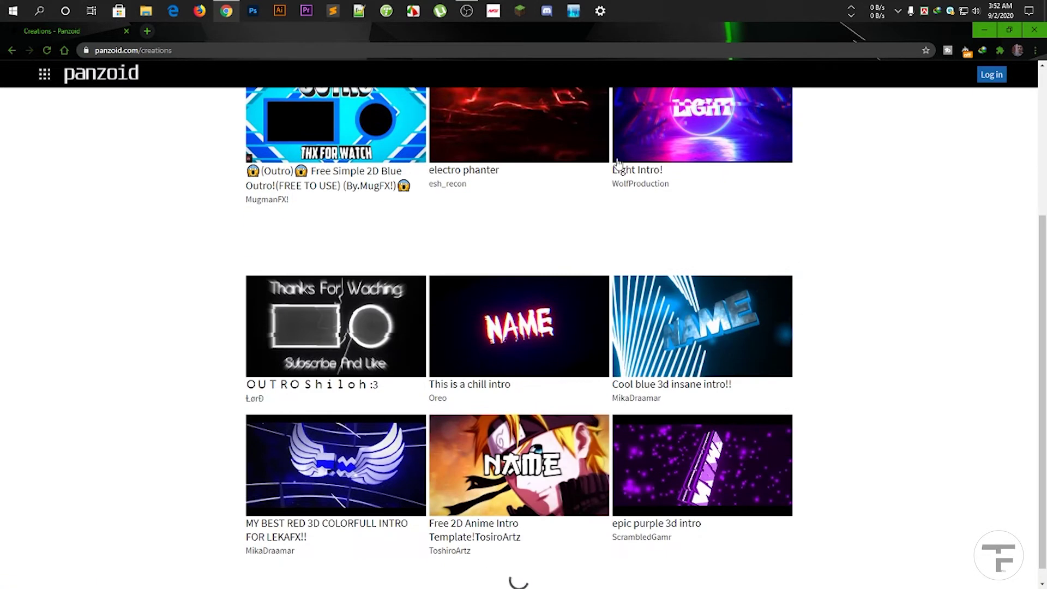
pyautogui.scroll(4, 731, 338)
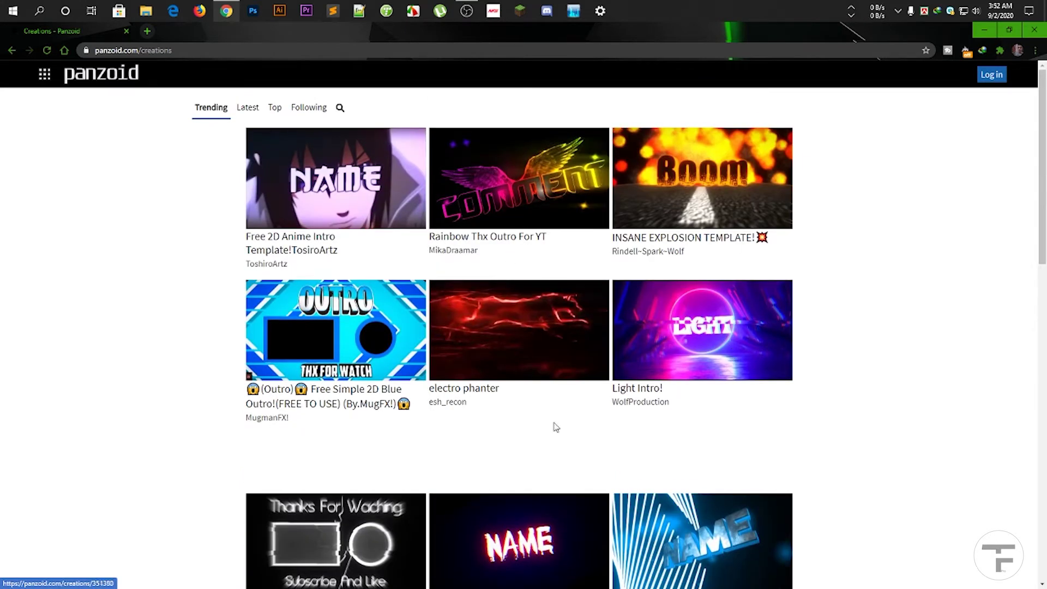
pyautogui.scroll(-8, 582, 207)
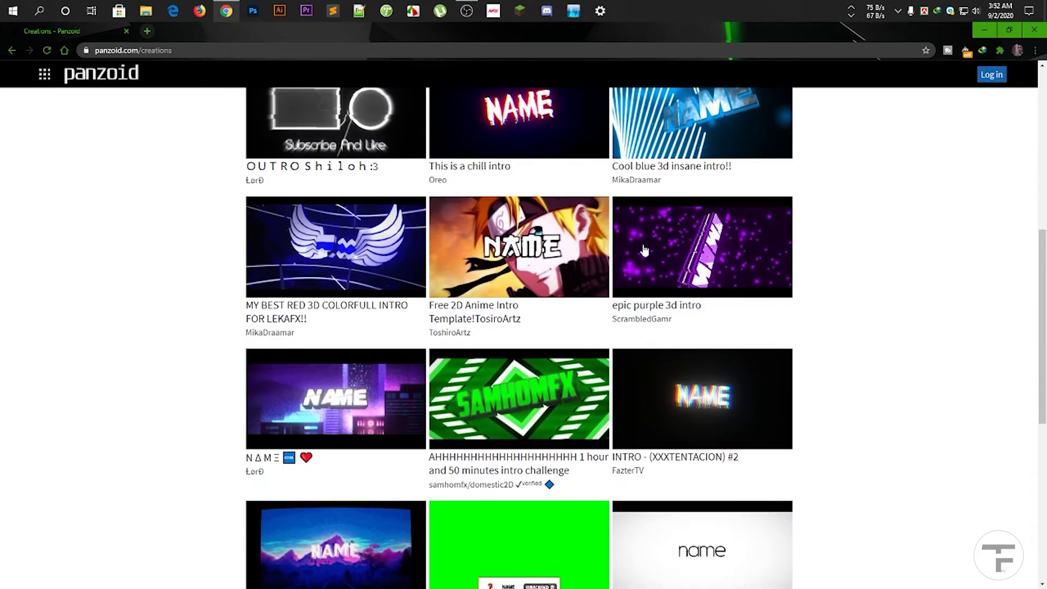
pyautogui.scroll(-7, 646, 246)
pyautogui.scroll(-6, 656, 274)
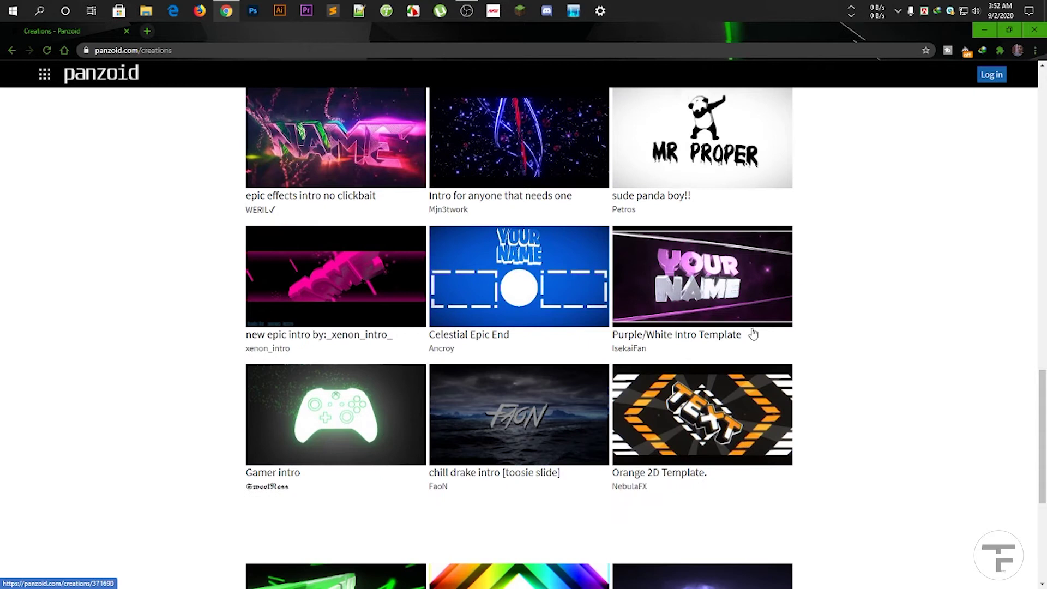
pyautogui.scroll(3, 755, 344)
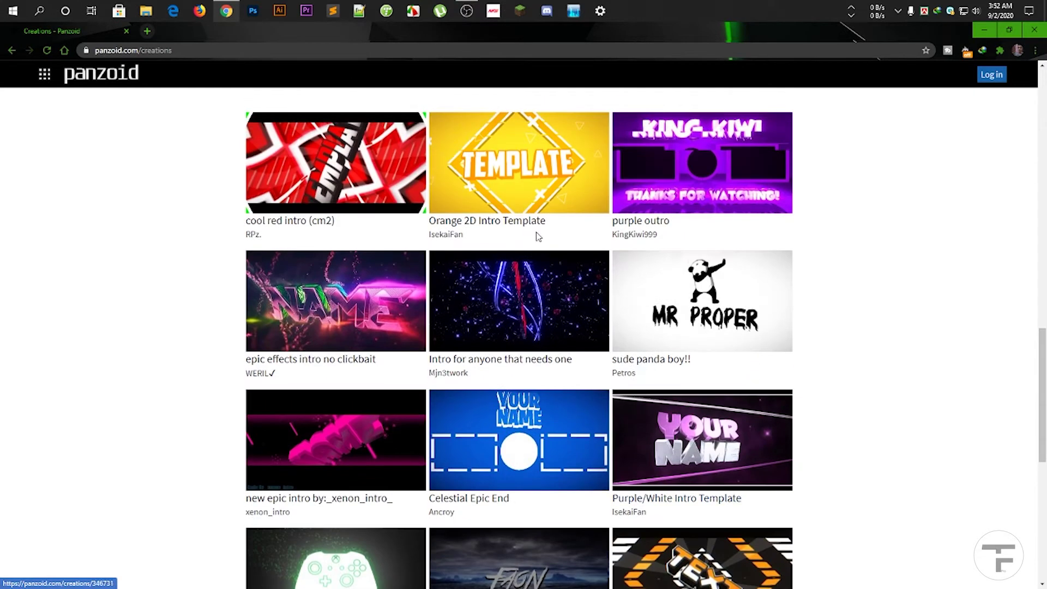
pyautogui.click(499, 172)
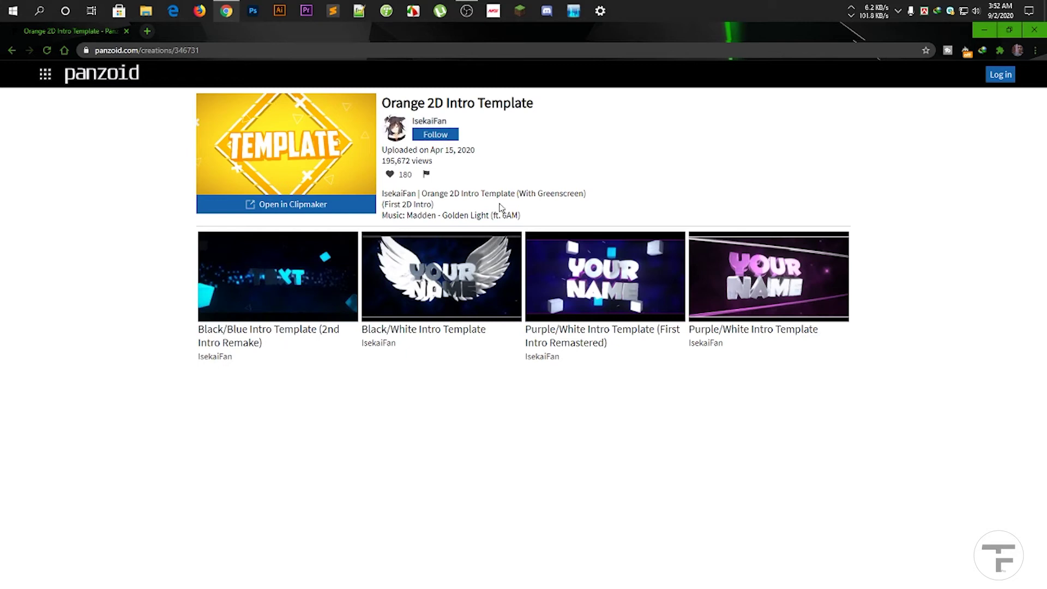
pyautogui.click(313, 204)
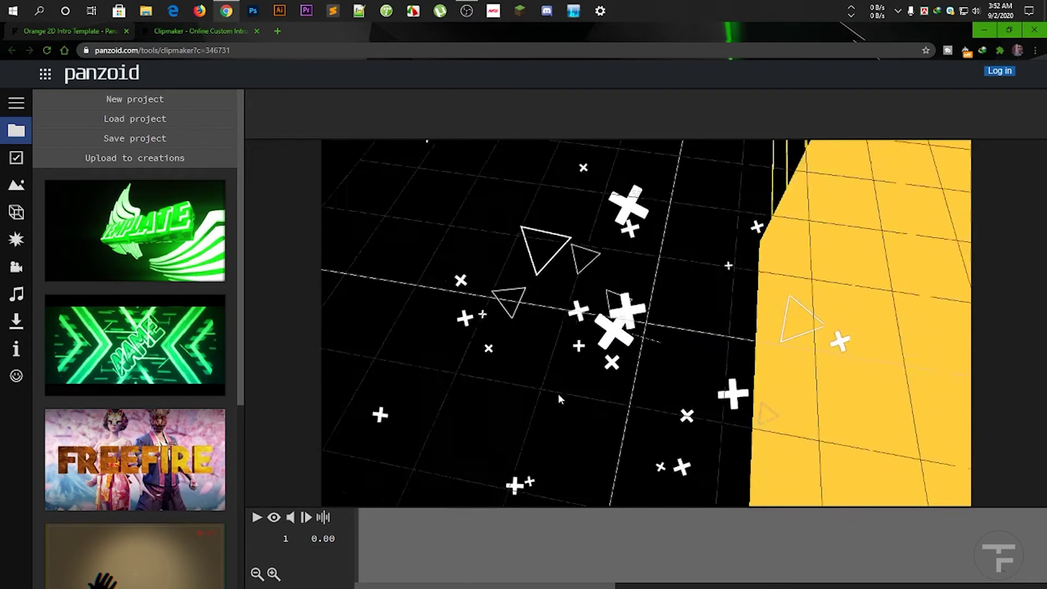
# Switch the preview to the camera view, play the intro and pause it on the TEMPLATE title.
pyautogui.click(274, 518)
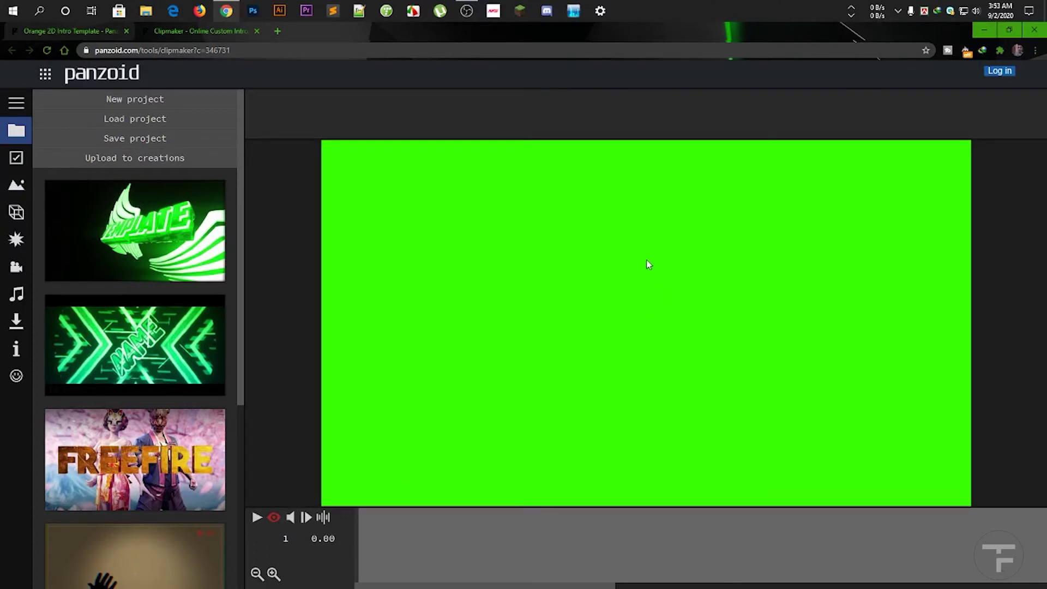
pyautogui.click(257, 519)
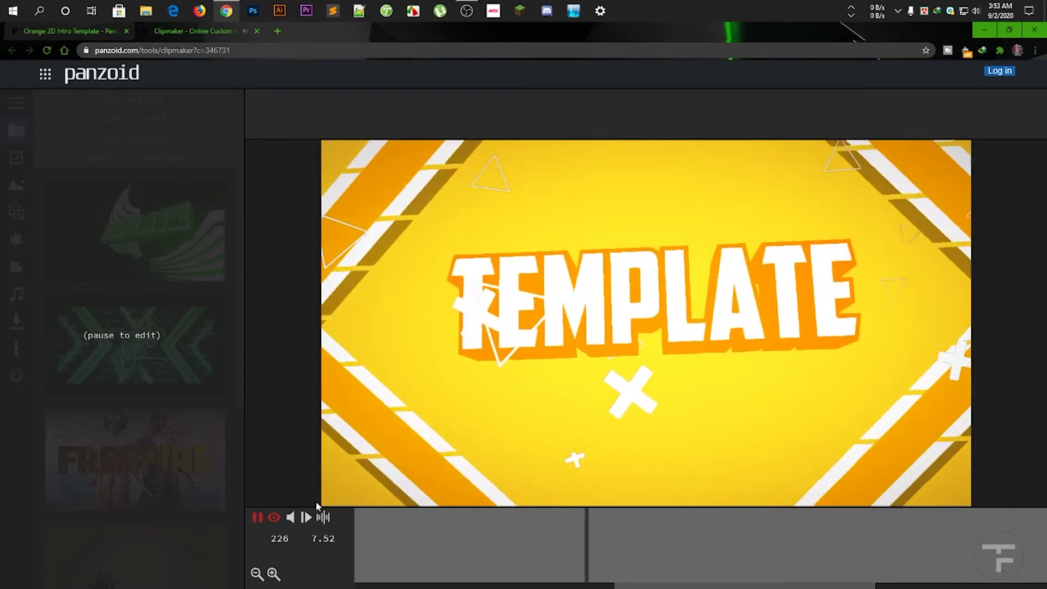
pyautogui.click(257, 517)
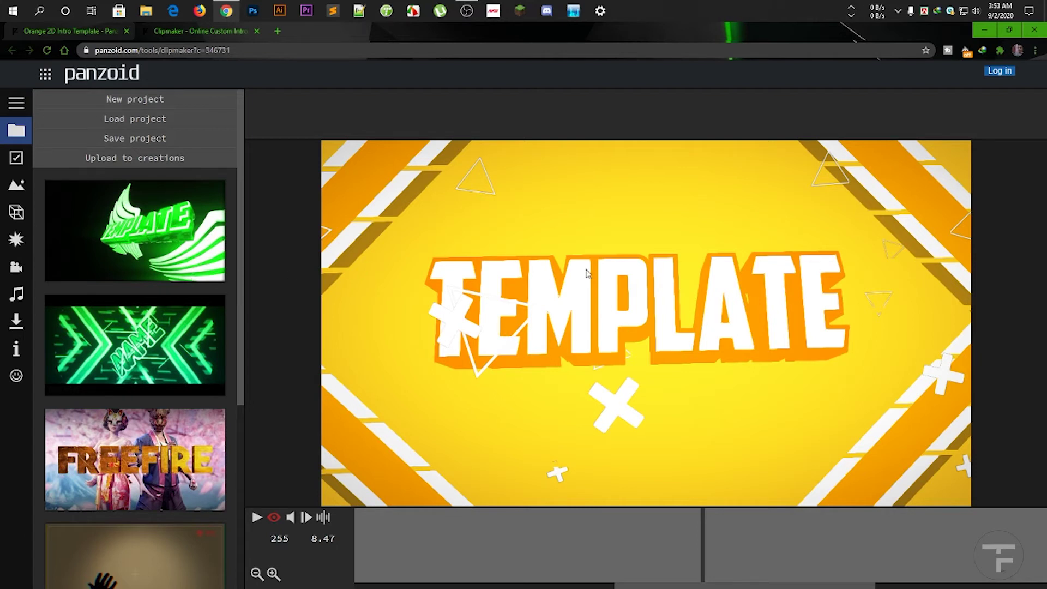
# Show the project's object list and look through its groups, texts and shapes.
pyautogui.click(16, 215)
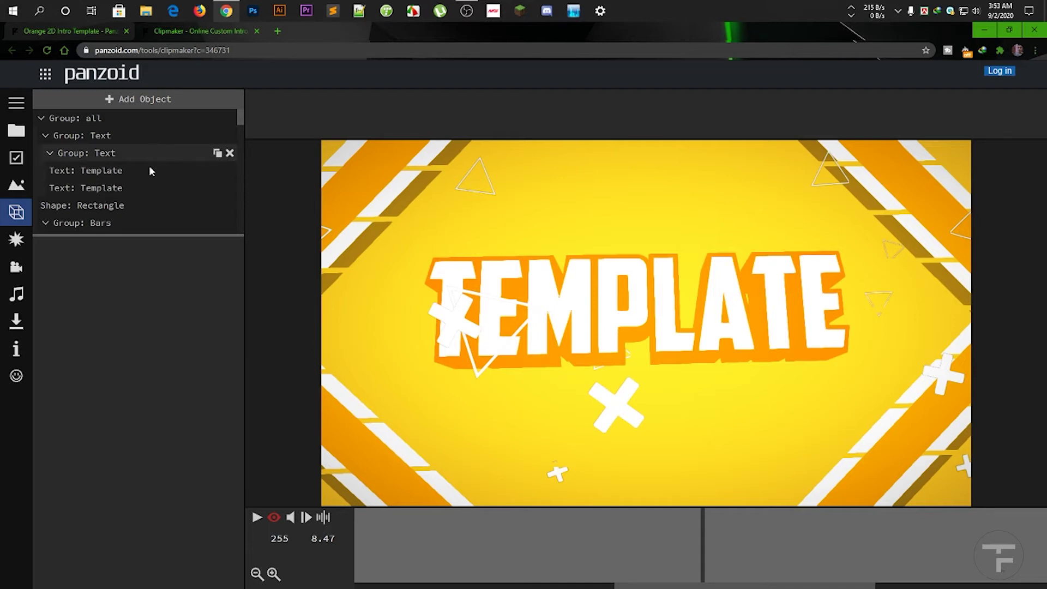
pyautogui.scroll(-10, 124, 171)
pyautogui.scroll(10, 124, 171)
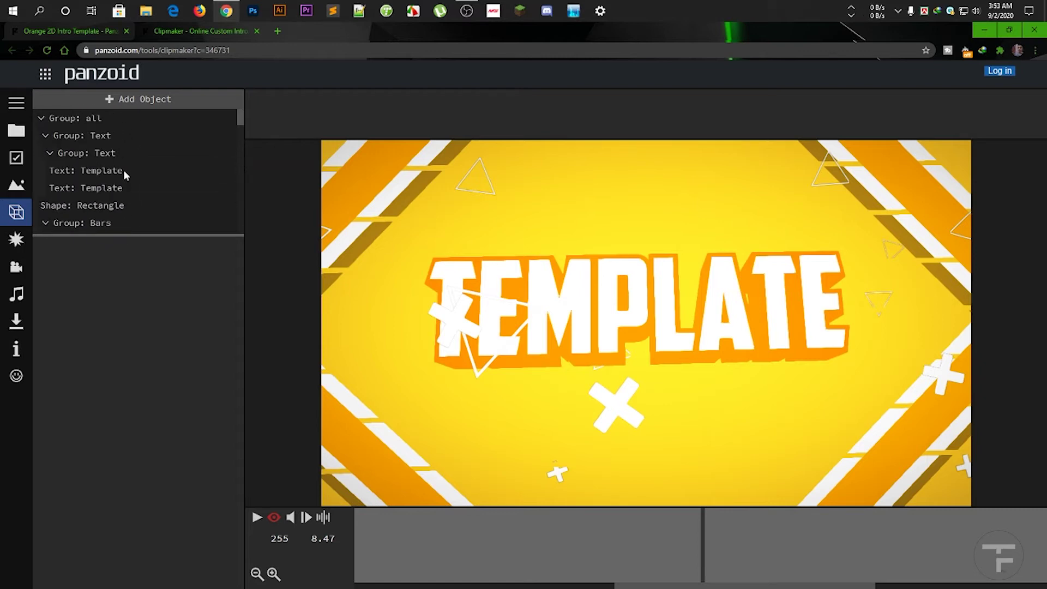
# Try to clear the wording of the first Template text object in the nested Text group.
pyautogui.click(100, 170)
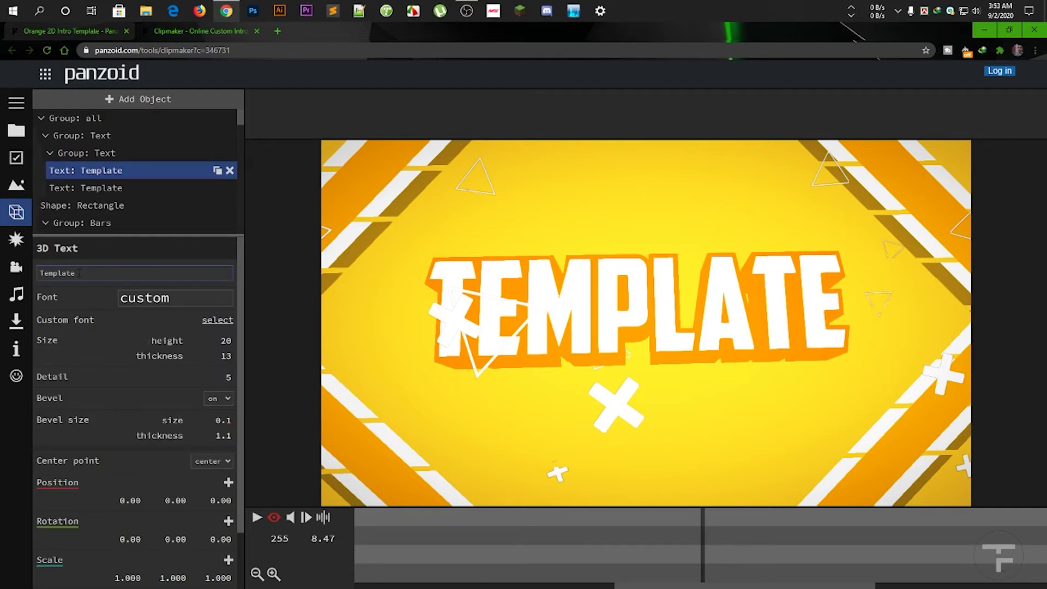
pyautogui.press('BackSpace')
pyautogui.press('BackSpace')
pyautogui.press('BackSpace')
pyautogui.press('BackSpace')
pyautogui.press('BackSpace')
pyautogui.press('BackSpace')
pyautogui.press('BackSpace')
# Replace the wording of the second Template text object with Frazix.
pyautogui.click(98, 190)
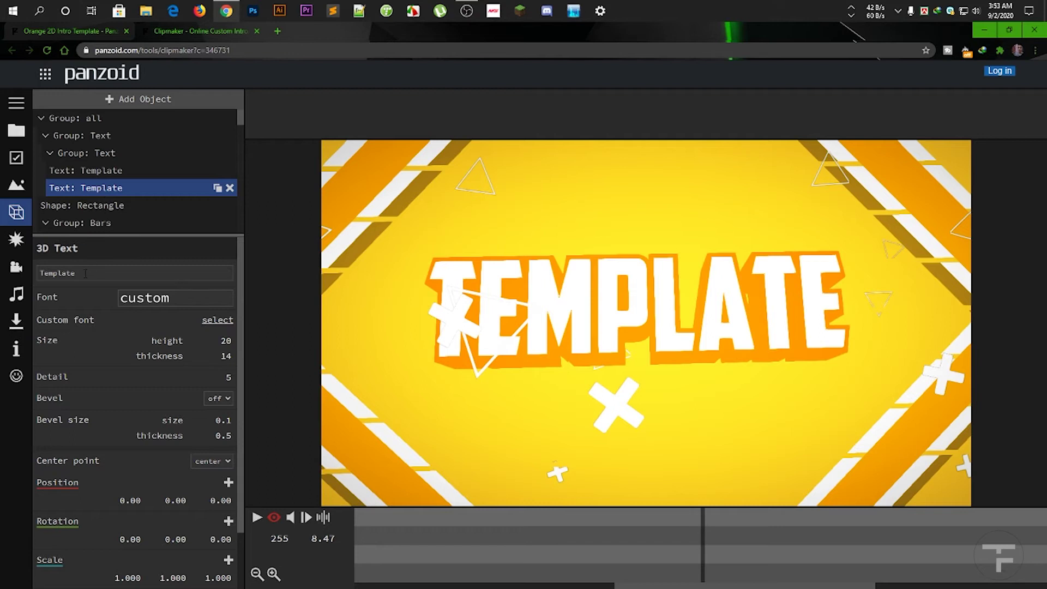
pyautogui.press('BackSpace')
pyautogui.press('BackSpace')
pyautogui.press('BackSpace')
pyautogui.press('BackSpace')
pyautogui.press('BackSpace')
pyautogui.press('BackSpace')
pyautogui.press('BackSpace')
pyautogui.press('BackSpace')
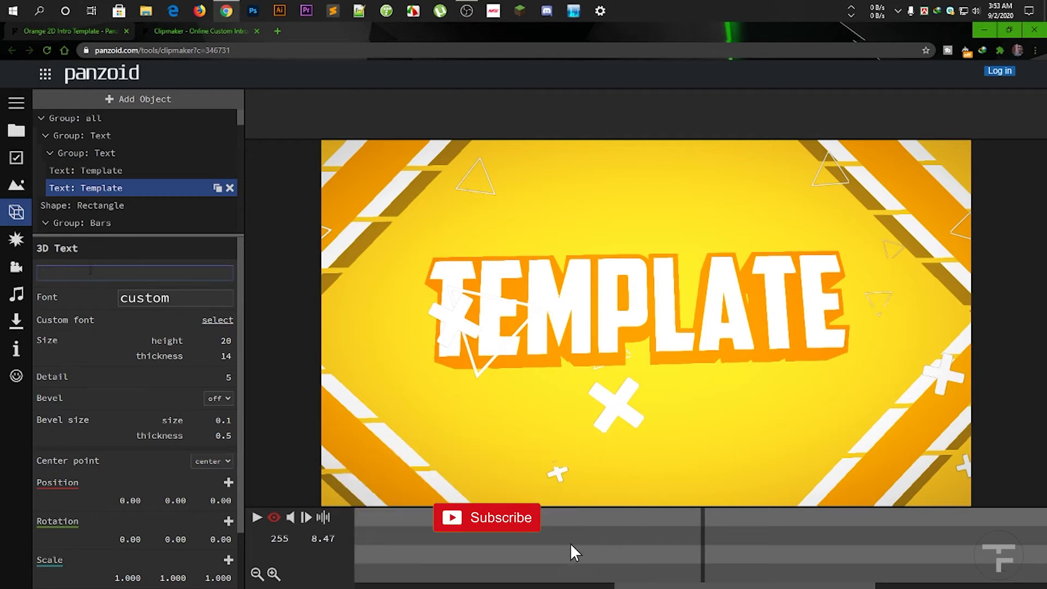
pyautogui.write('Frazix')
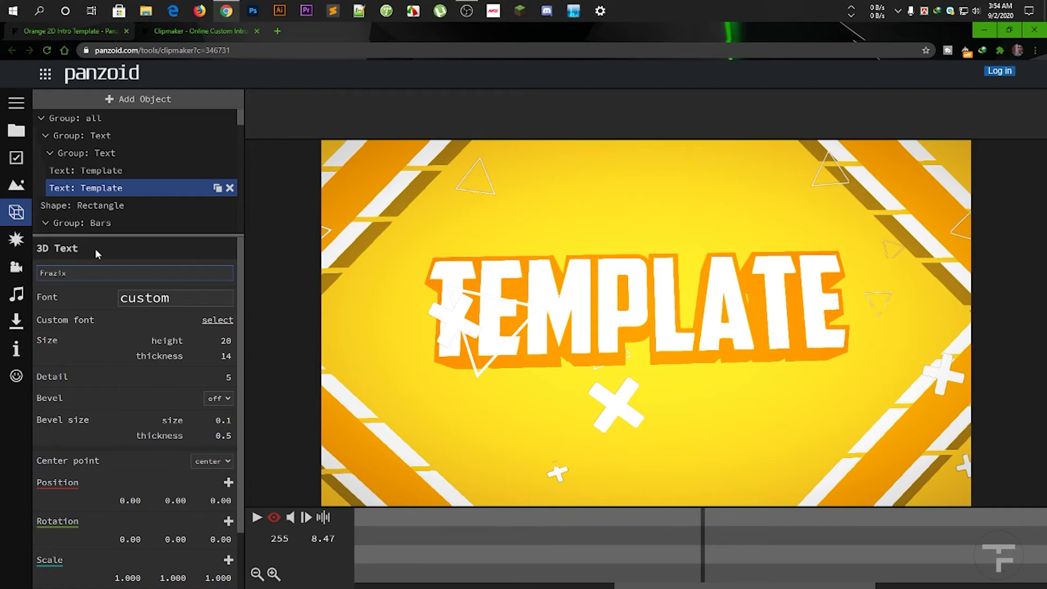
# Refresh the camera view with the edited text and play the intro to check it.
pyautogui.scroll(-2, 230, 376)
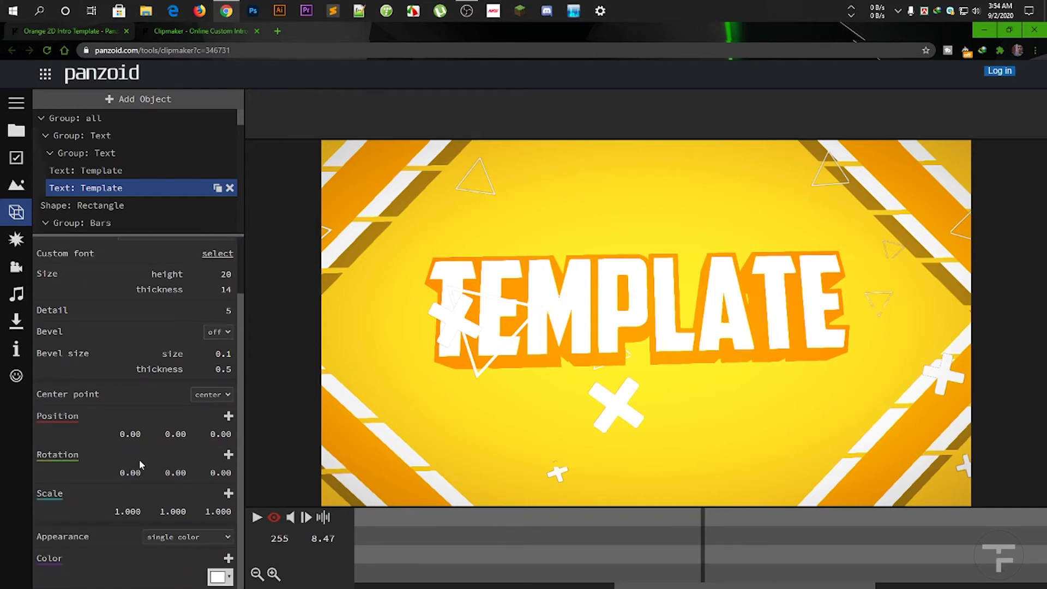
pyautogui.scroll(2, 169, 350)
pyautogui.moveTo(240, 122); pyautogui.dragTo(240, 188)
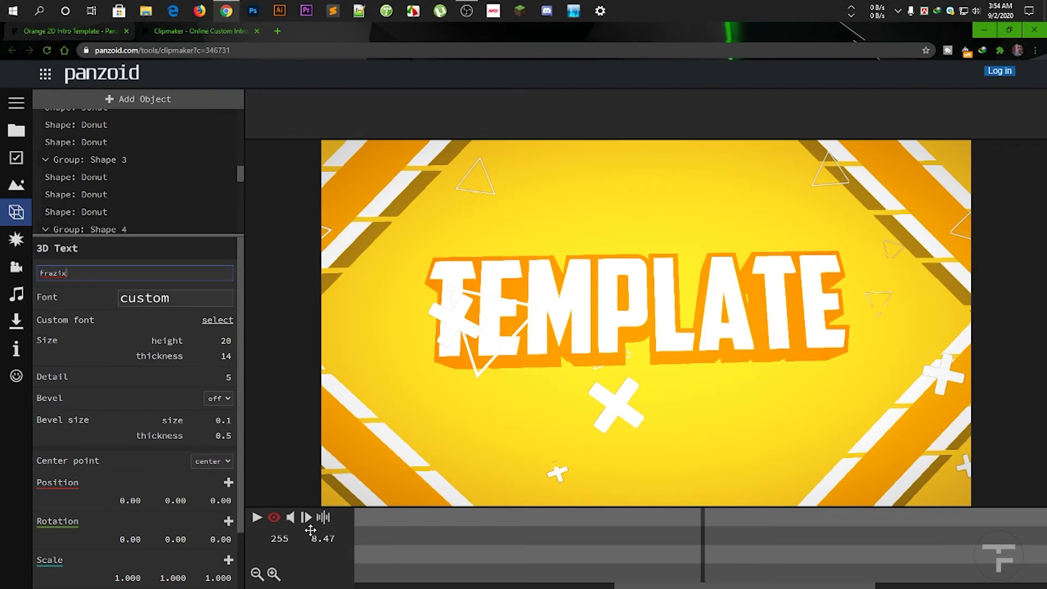
pyautogui.click(274, 518)
pyautogui.click(273, 518)
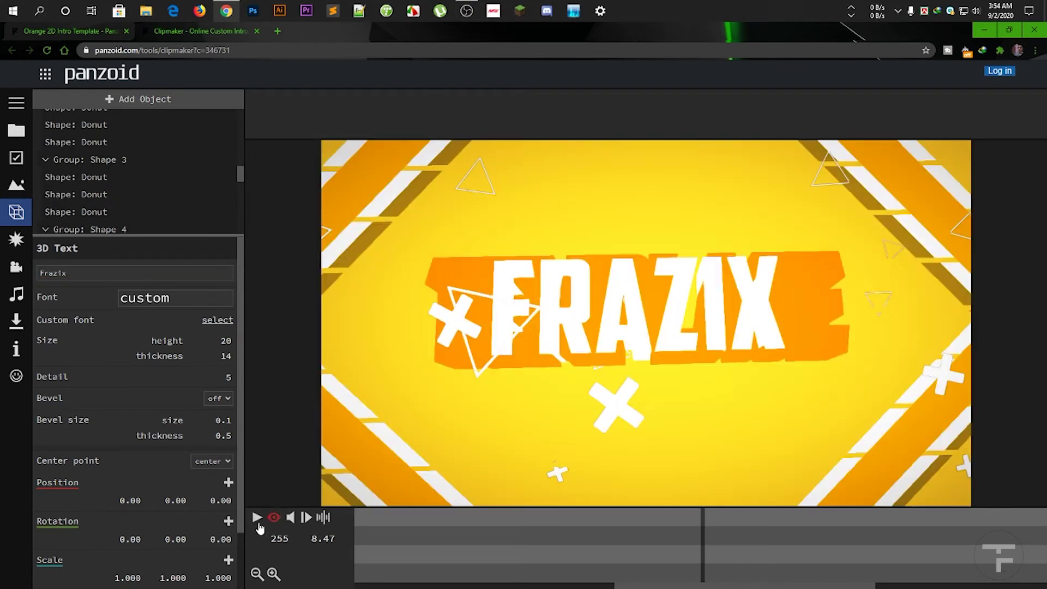
pyautogui.click(257, 518)
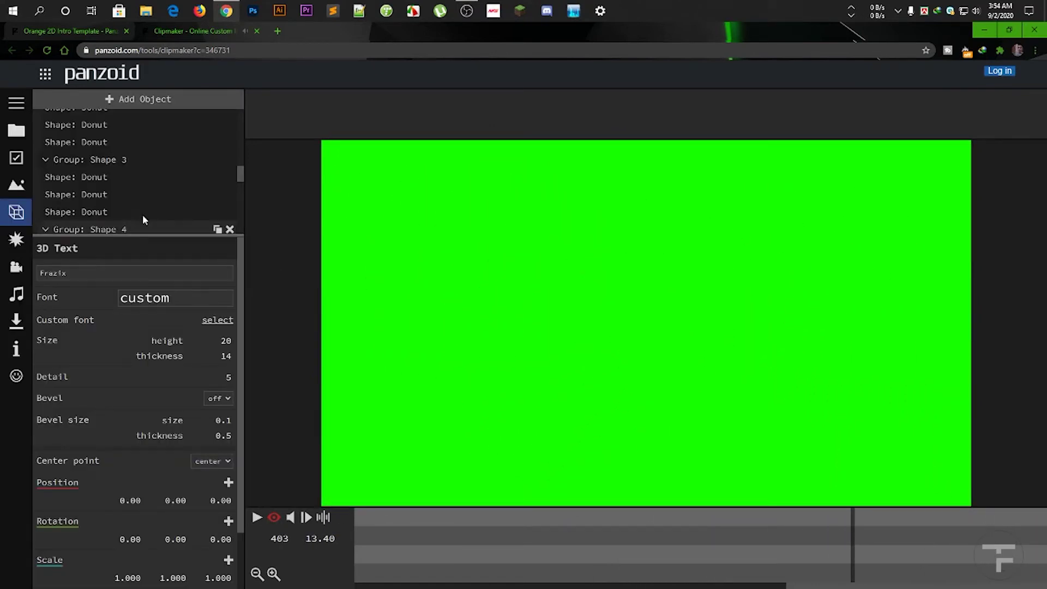
# Try to change the remaining Template text object's wording to Frazix.
pyautogui.scroll(5, 112, 215)
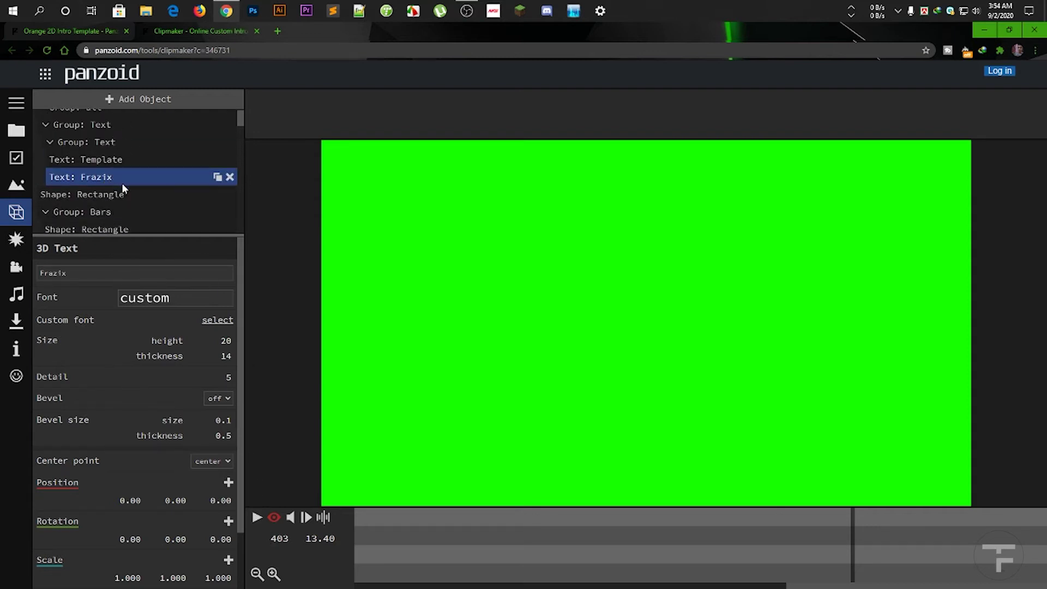
pyautogui.click(106, 158)
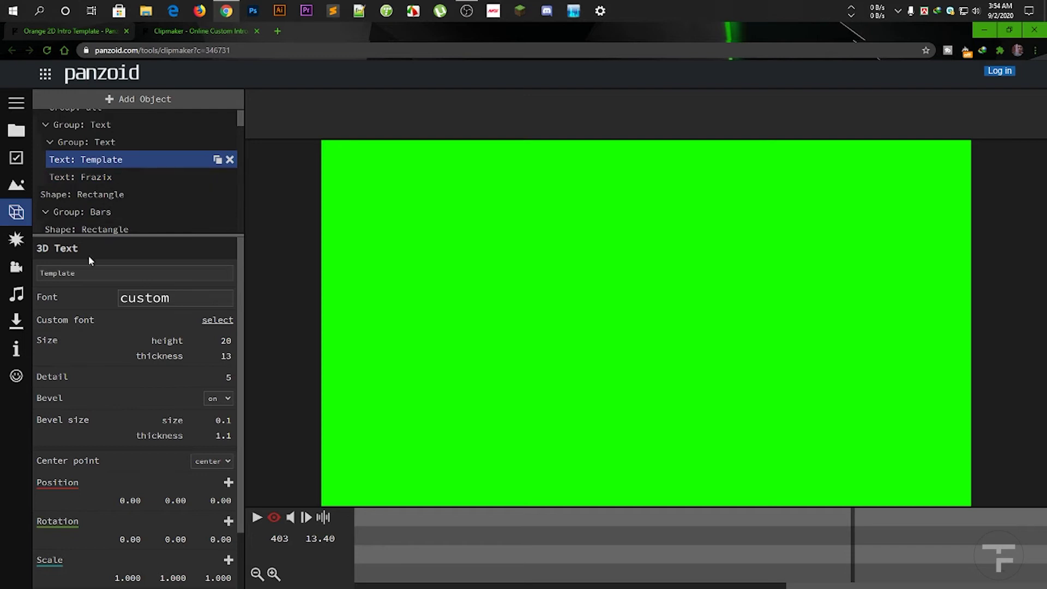
pyautogui.moveTo(75, 272); pyautogui.dragTo(66, 273)
pyautogui.write('Frazix')
pyautogui.click(125, 158)
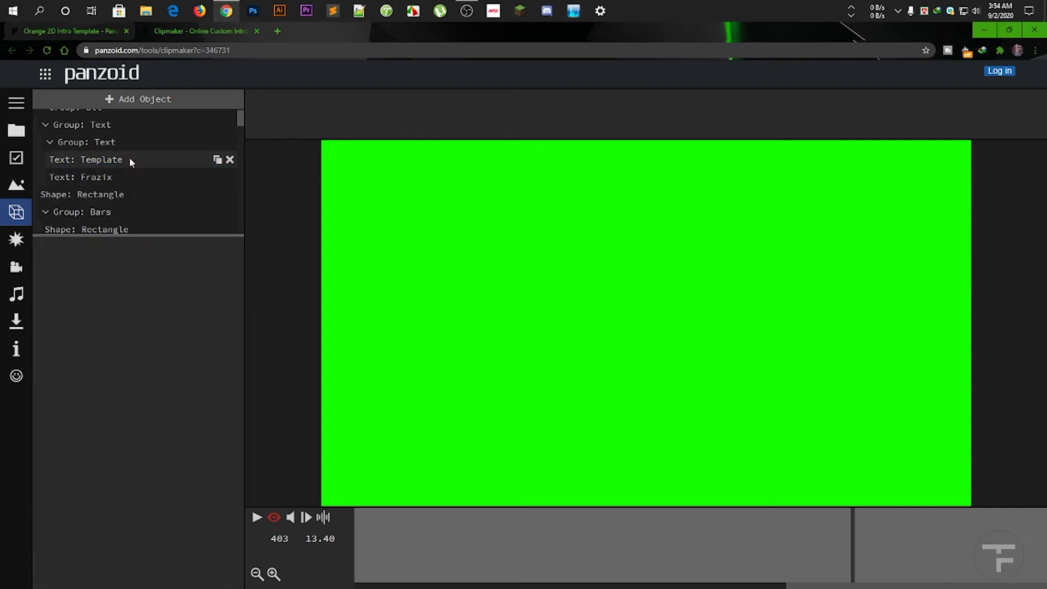
# Play the intro up to the title scene and replace the remaining Template text object's wording with Frazix.
pyautogui.click(255, 520)
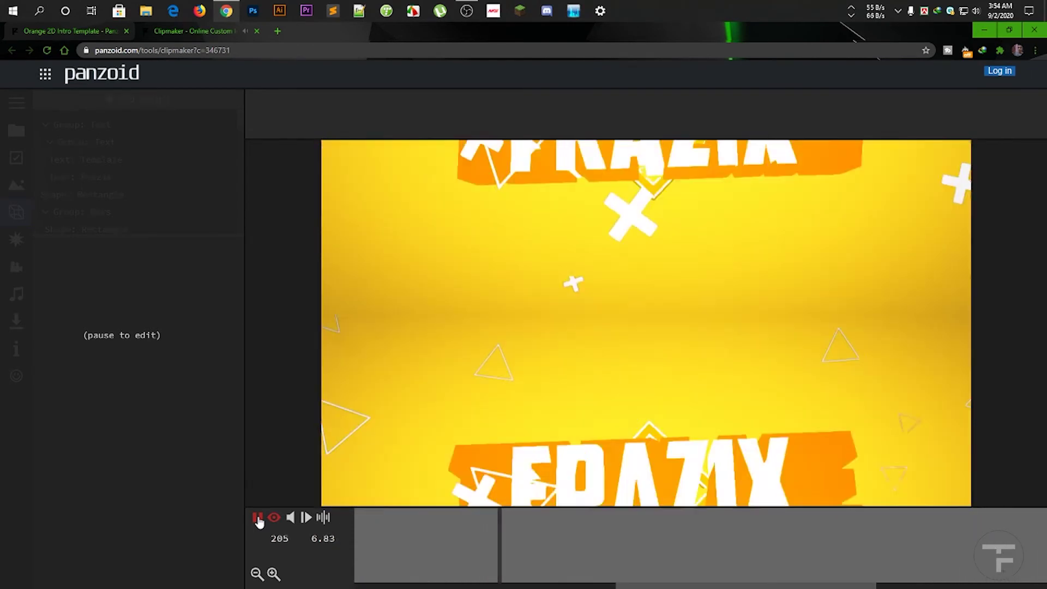
pyautogui.click(258, 518)
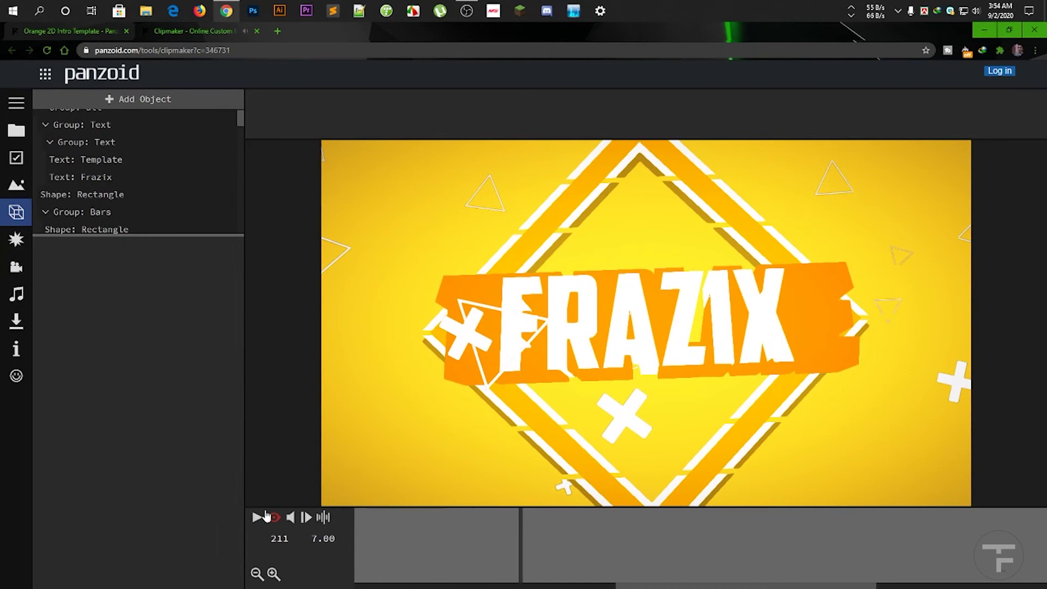
pyautogui.click(84, 160)
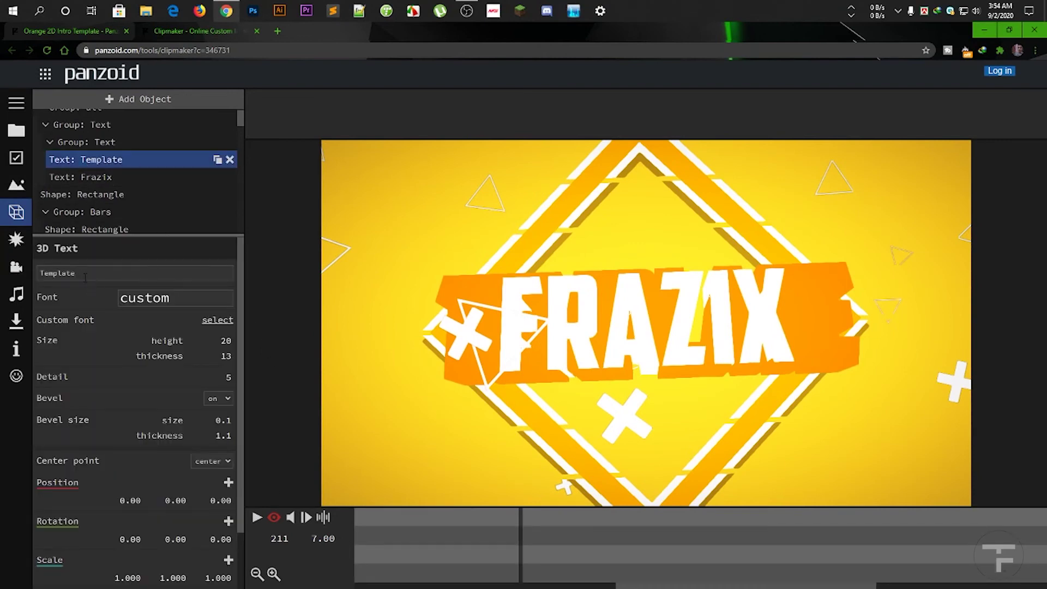
pyautogui.moveTo(75, 273); pyautogui.dragTo(21, 273)
pyautogui.click(76, 289)
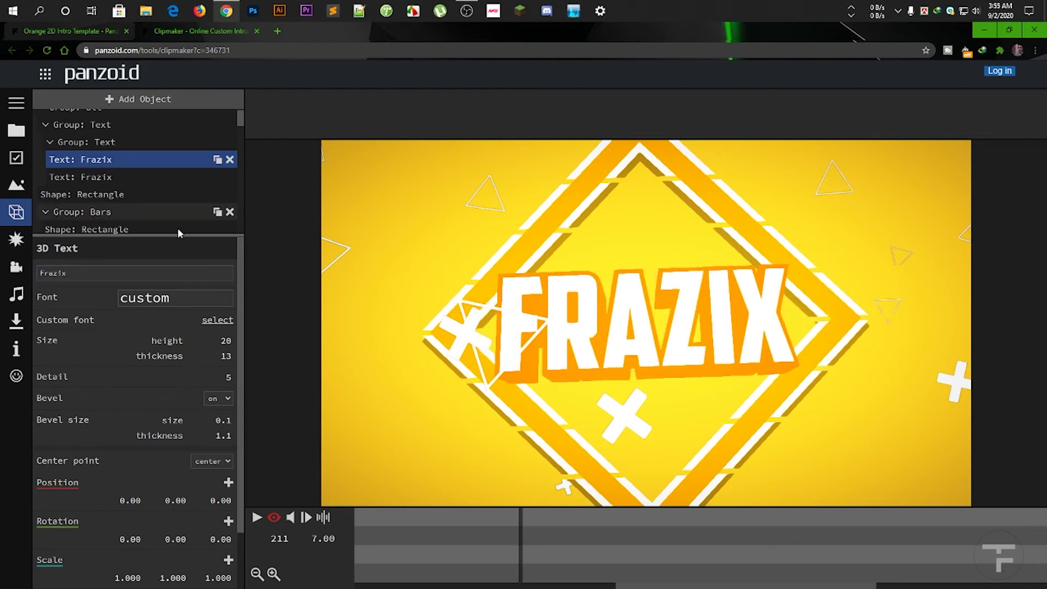
# Play the intro to check the matching title layers and pause it on the title.
pyautogui.click(256, 519)
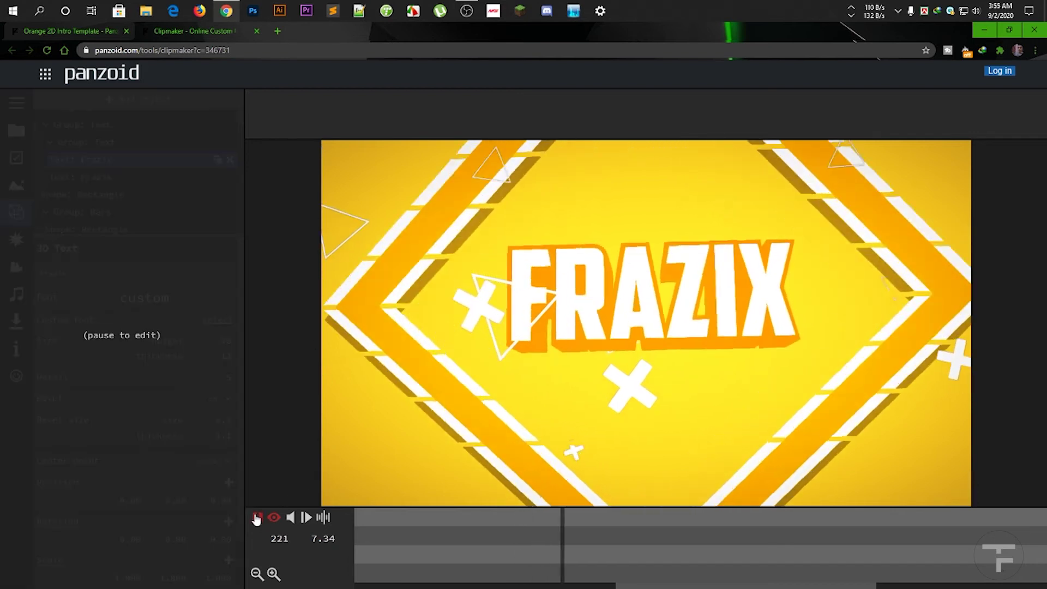
pyautogui.click(257, 518)
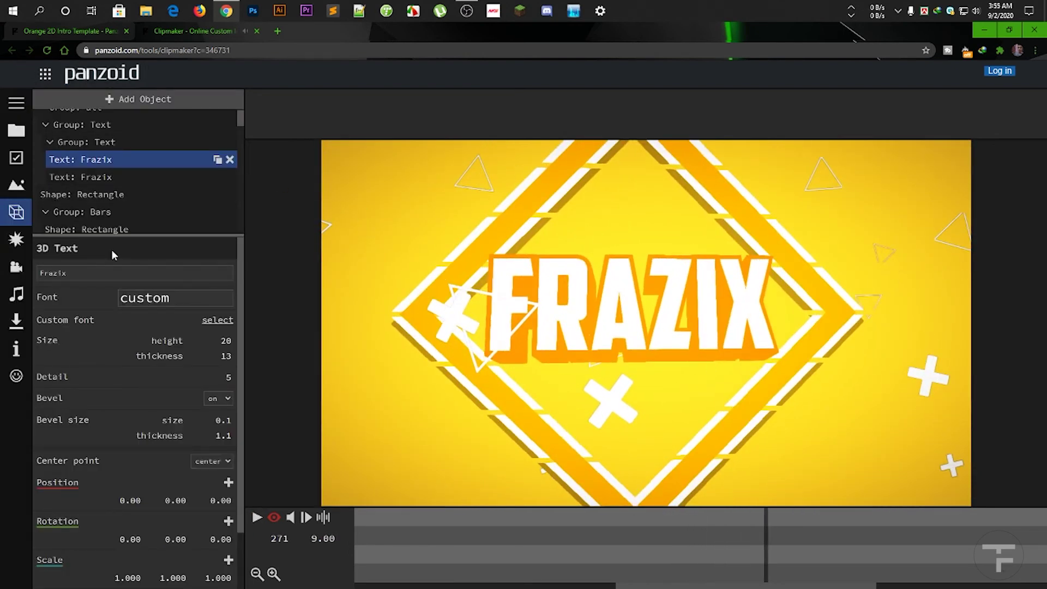
pyautogui.scroll(1, 229, 207)
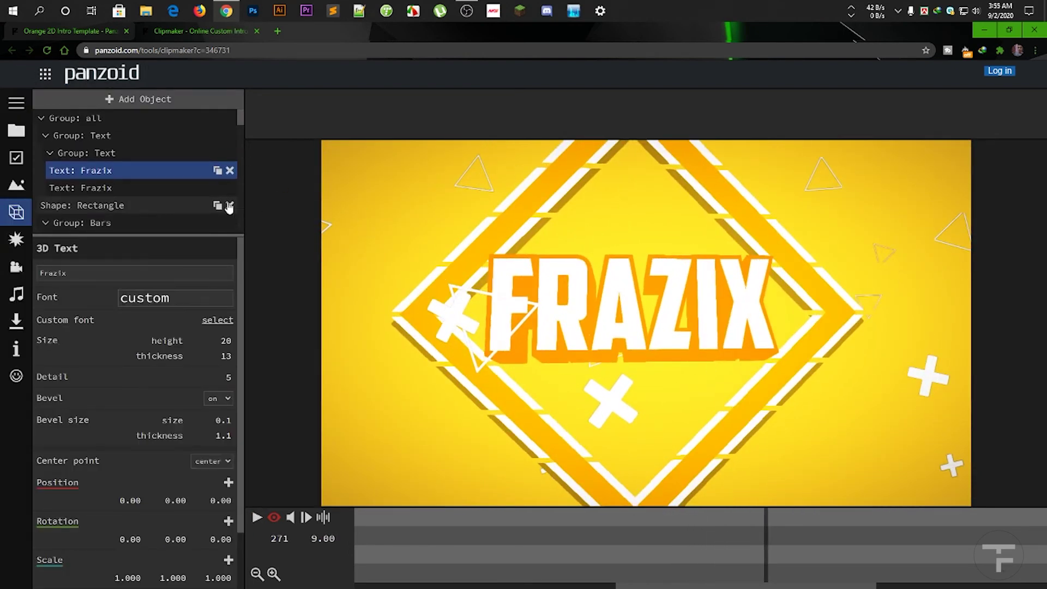
# Close the Clipmaker project without saving and return to the creations gallery.
pyautogui.click(255, 31)
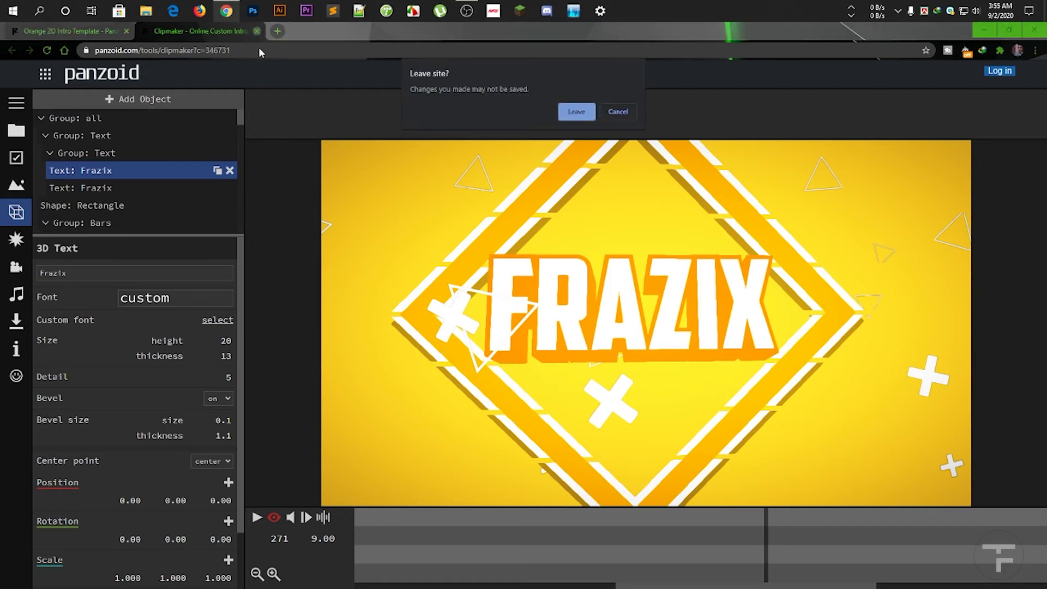
pyautogui.click(570, 113)
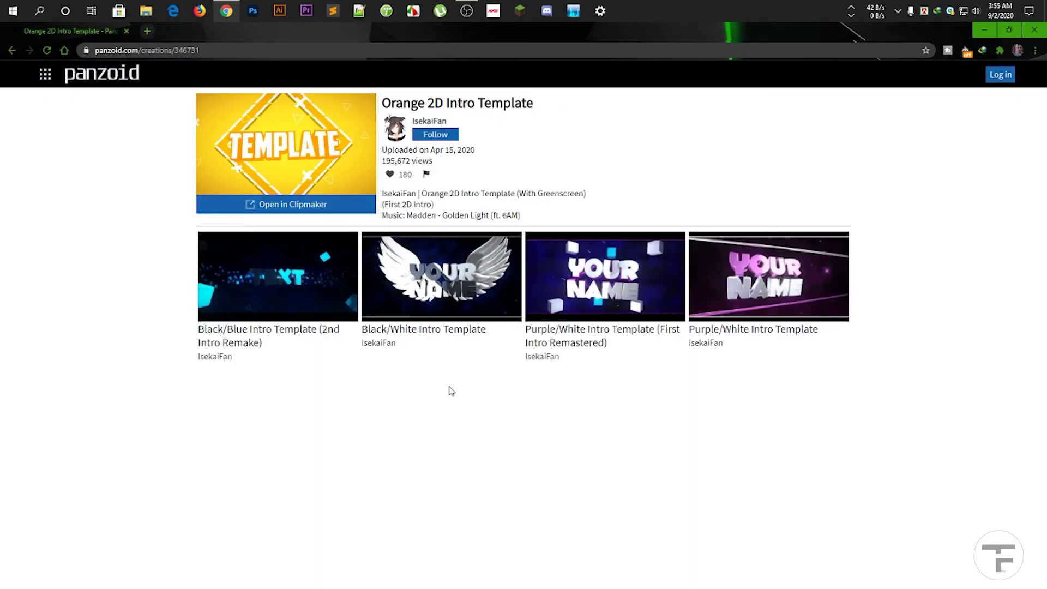
pyautogui.click(11, 50)
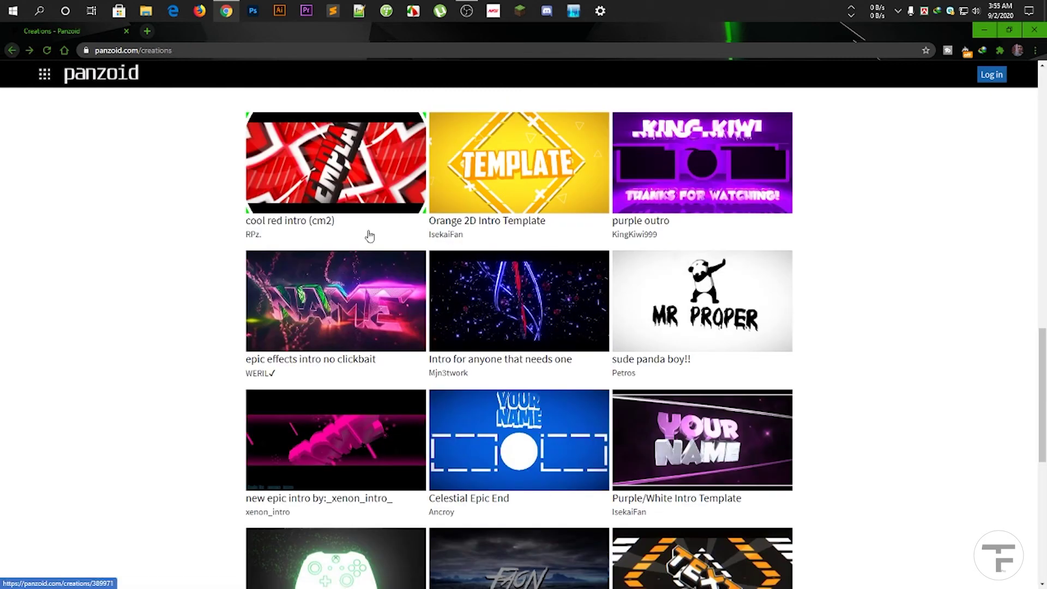
# Browse further down the gallery for other intro and outro templates.
pyautogui.scroll(-14, 620, 375)
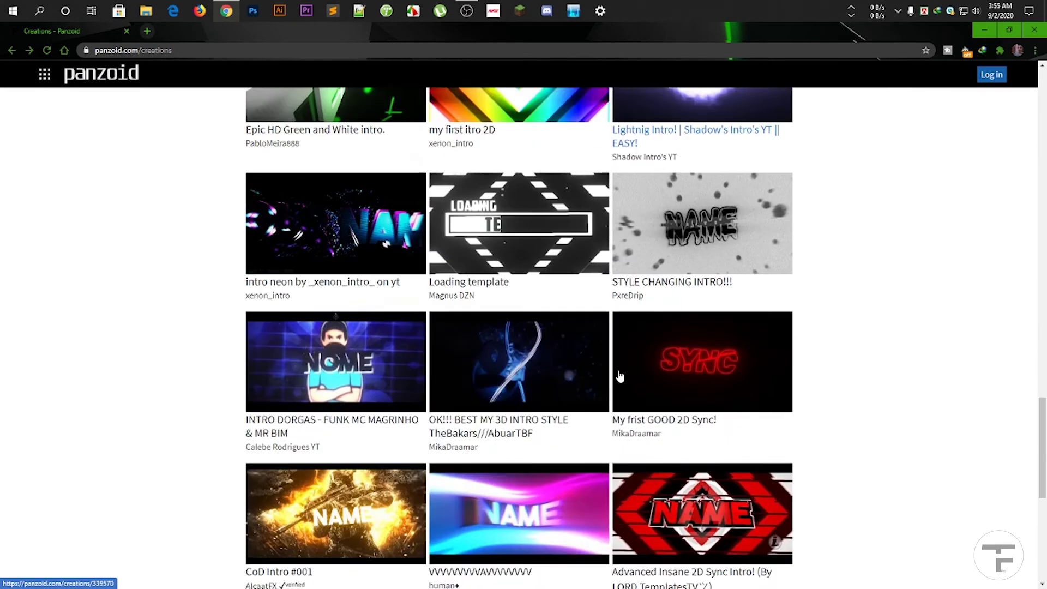
pyautogui.scroll(-5, 620, 375)
pyautogui.scroll(-3, 620, 376)
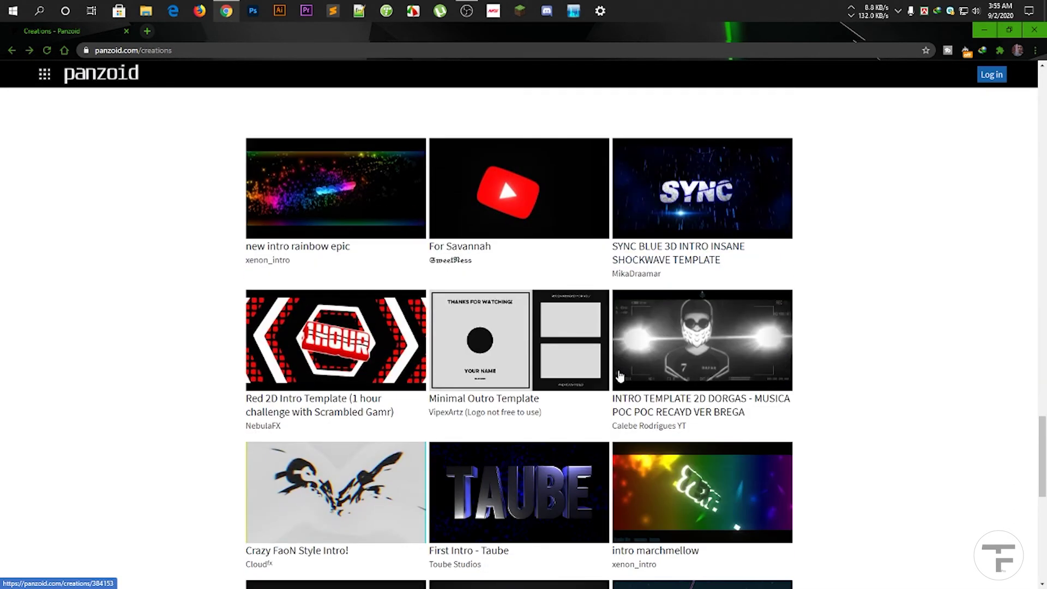
# Find the INTRO TEMPLATE 2D DORGAS - MUSICA POC POC RECAYD VER BREGA creation in the gallery and open it in Clipmaker.
pyautogui.scroll(-3, 620, 375)
pyautogui.scroll(4, 620, 375)
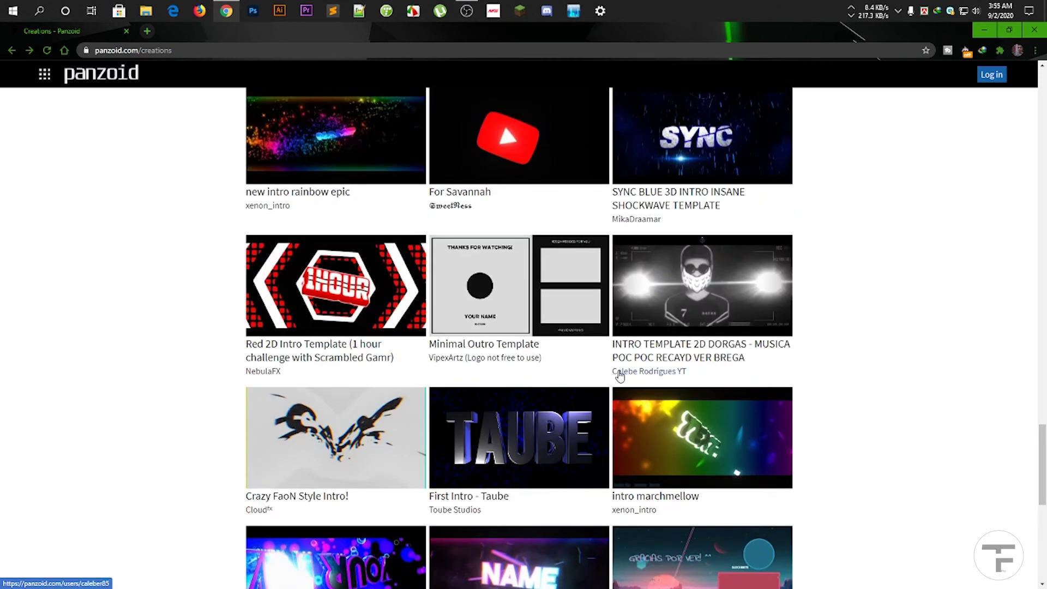
pyautogui.click(674, 293)
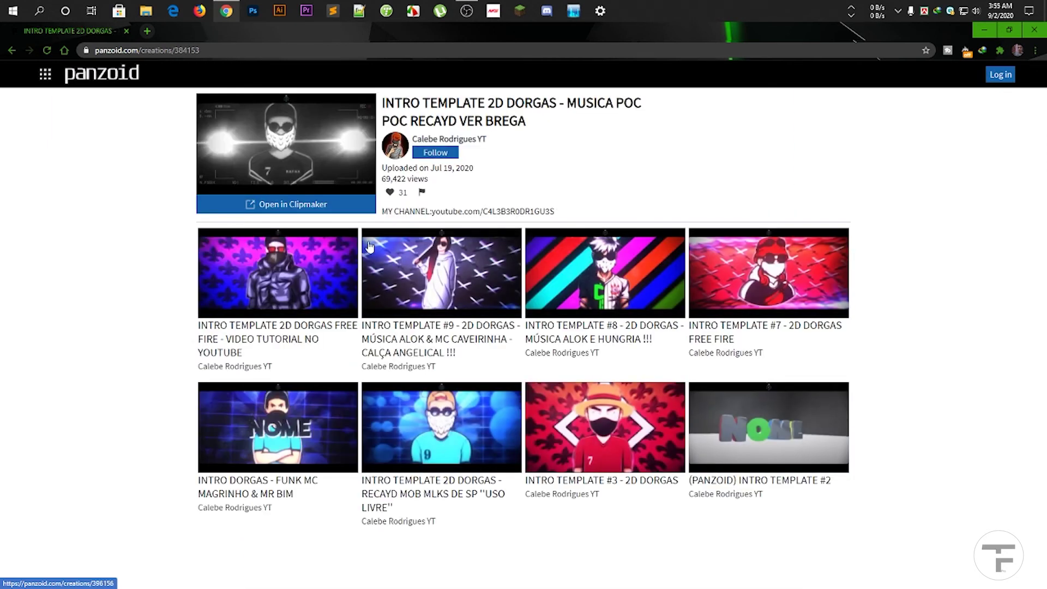
pyautogui.click(318, 206)
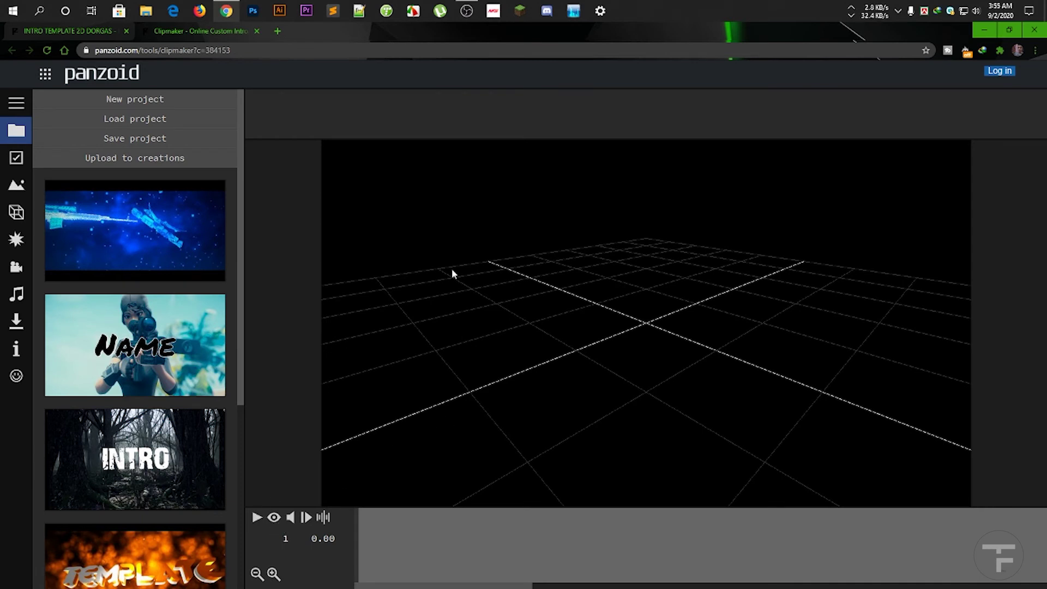
# Play the intro up to the title scene and replace the first NOME text object's wording with Frazix.
pyautogui.click(257, 517)
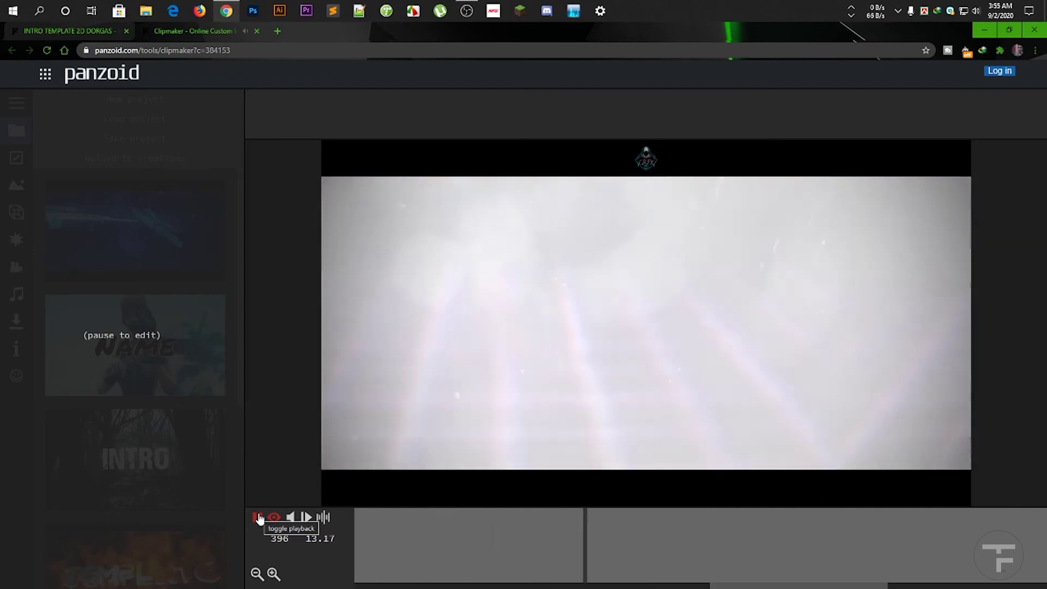
pyautogui.click(258, 517)
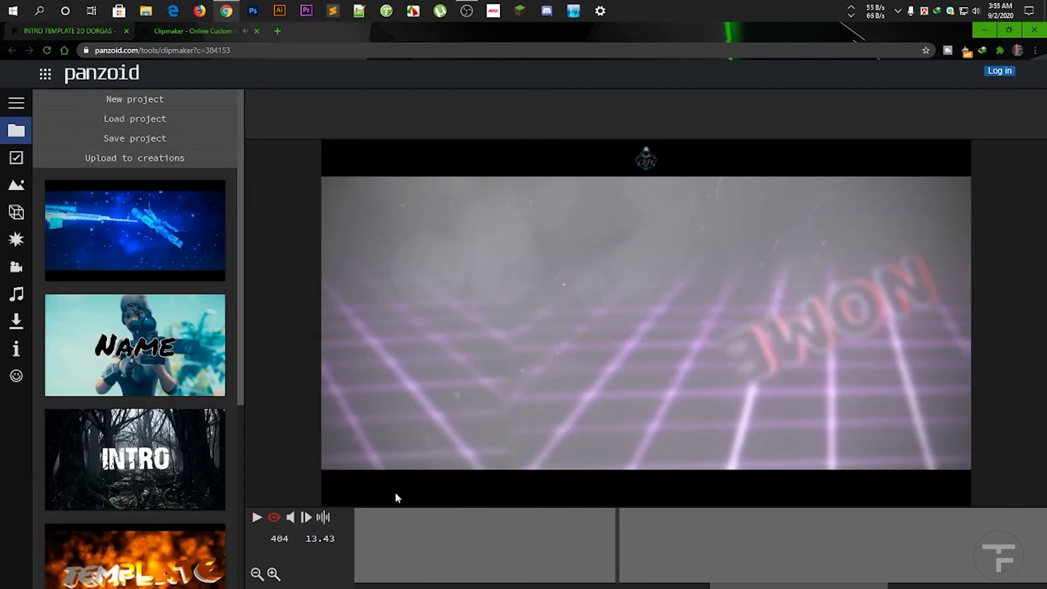
pyautogui.click(17, 212)
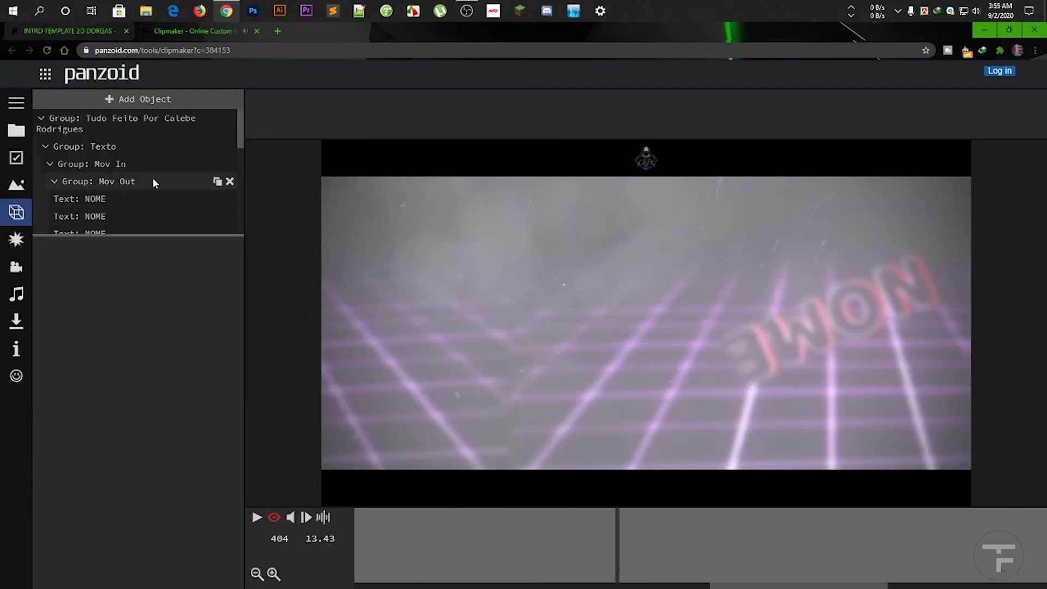
pyautogui.scroll(-1, 144, 185)
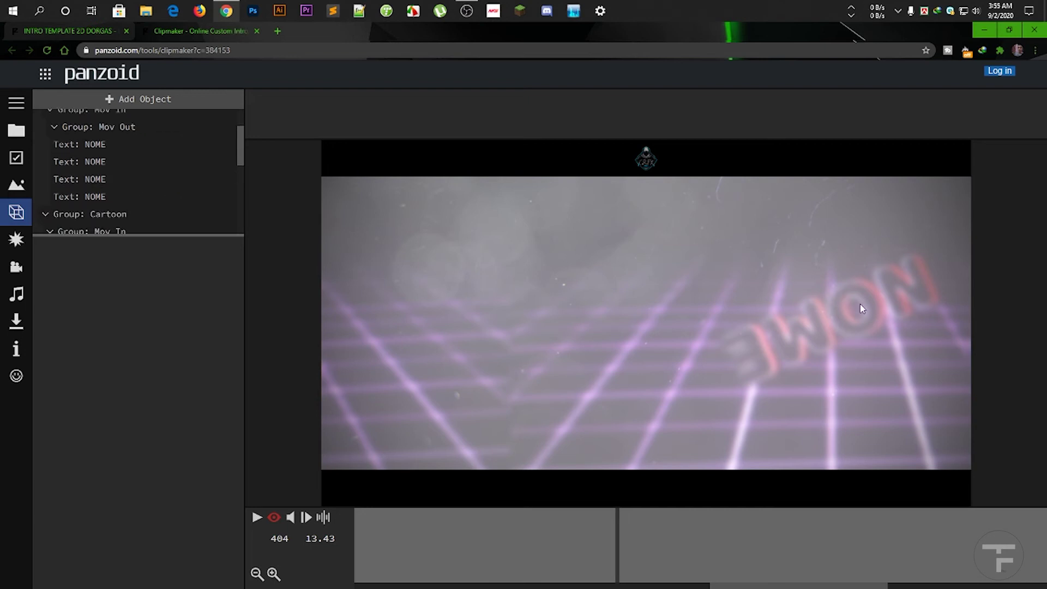
pyautogui.click(116, 145)
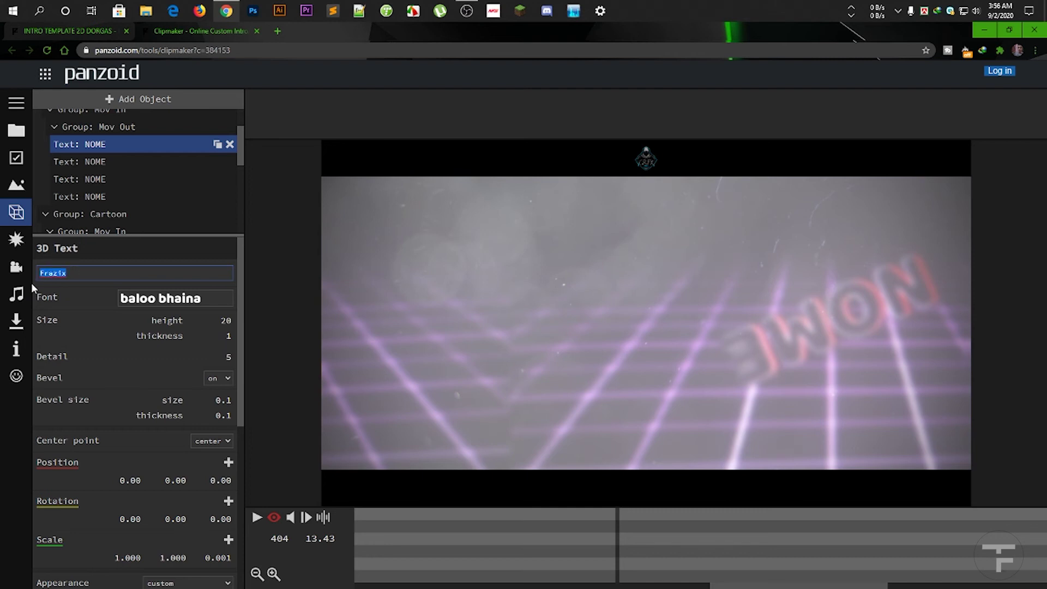
pyautogui.press('Return')
# Replace the wording of the other three NOME text objects in the Mov Out group with Frazix.
pyautogui.click(90, 162)
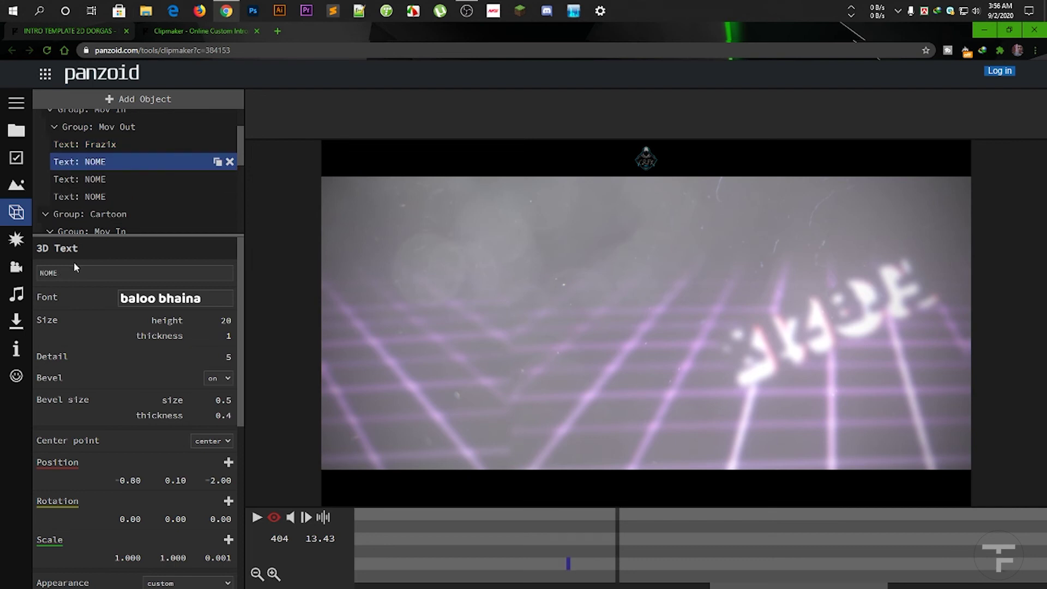
pyautogui.write('Frazix')
pyautogui.press('Return')
pyautogui.click(107, 180)
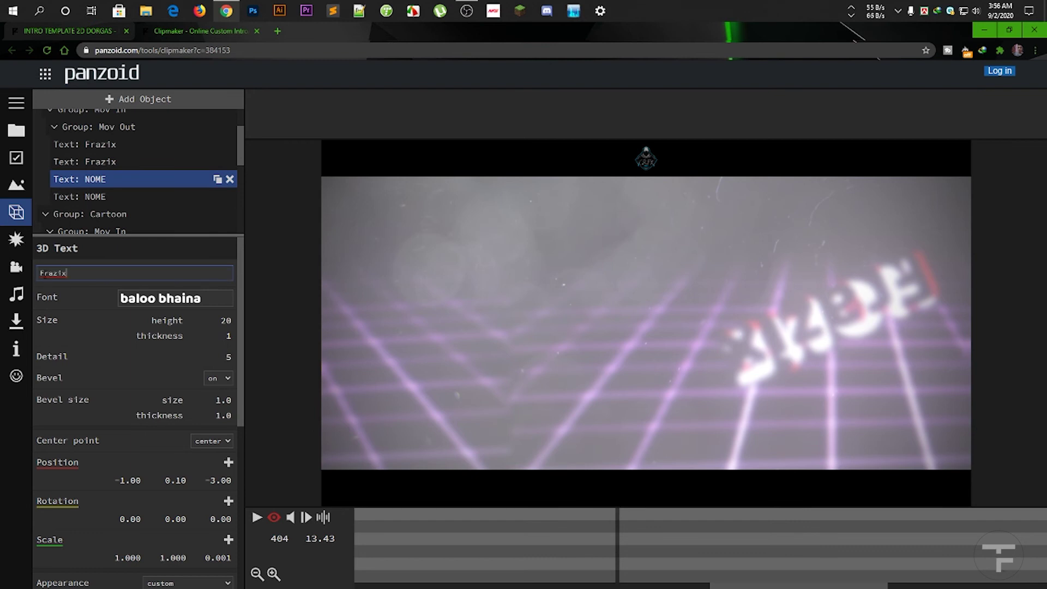
pyautogui.press('Return')
pyautogui.click(101, 197)
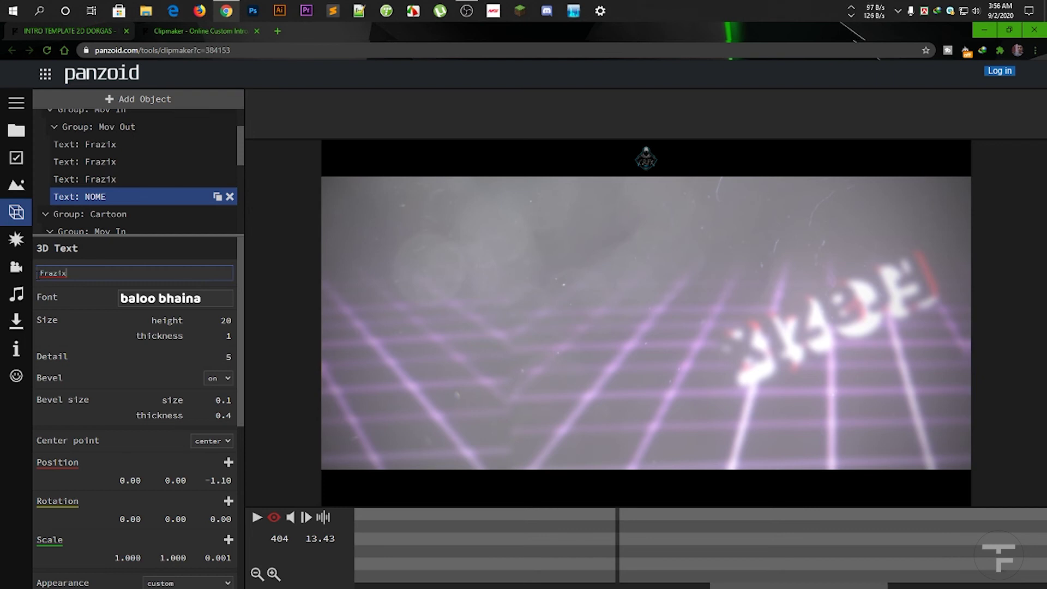
pyautogui.press('Return')
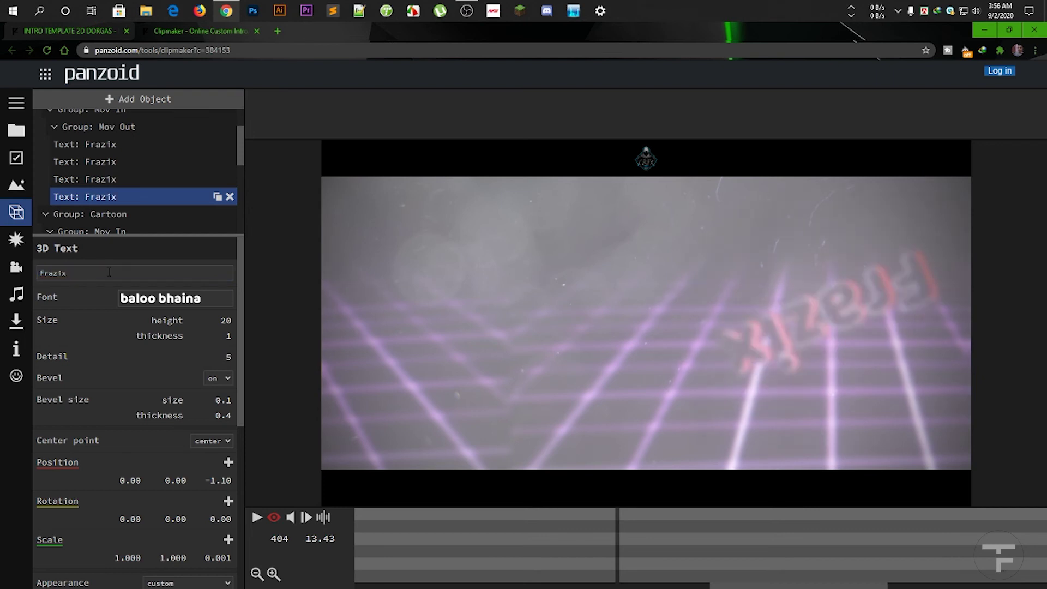
# Play the edited intro through the title scene to preview the Frazix text, and pause it near the end.
pyautogui.click(257, 518)
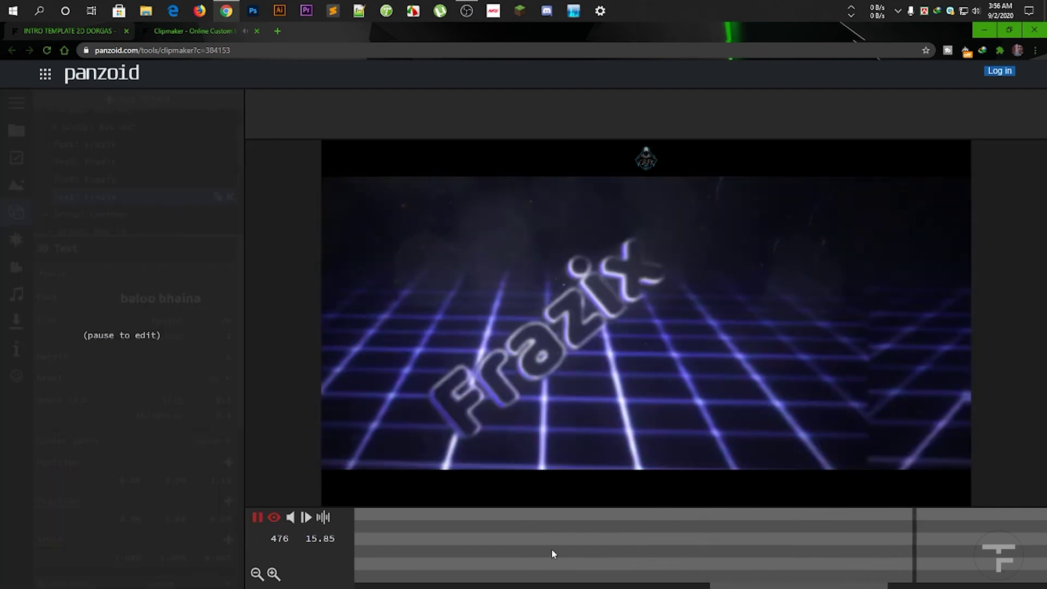
pyautogui.moveTo(551, 549); pyautogui.dragTo(292, 549)
pyautogui.click(257, 517)
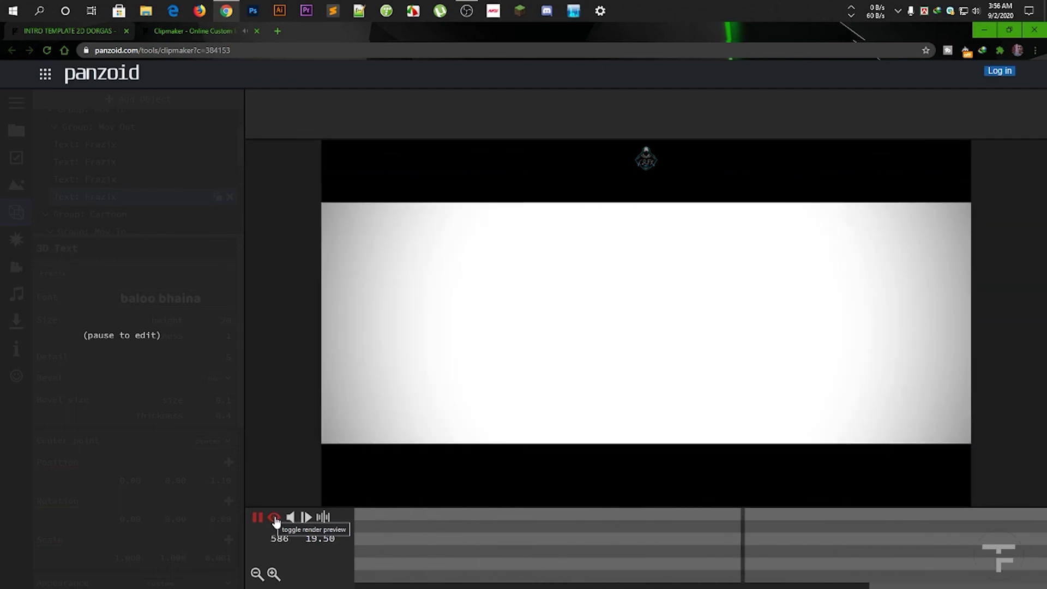
pyautogui.click(257, 518)
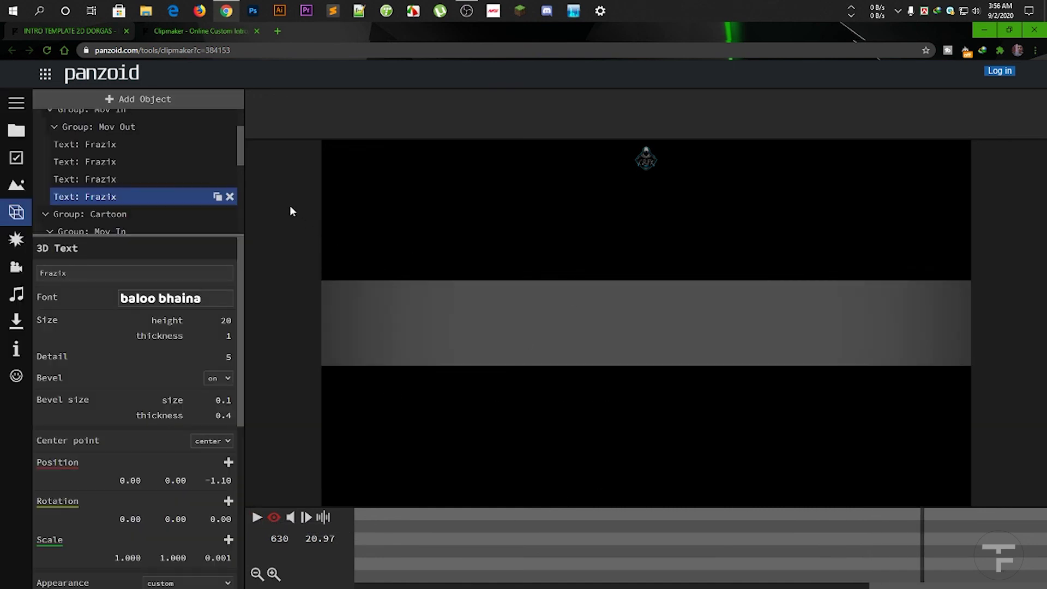
# Close the Clipmaker project without saving and minimize the browser window to show the desktop.
pyautogui.click(255, 31)
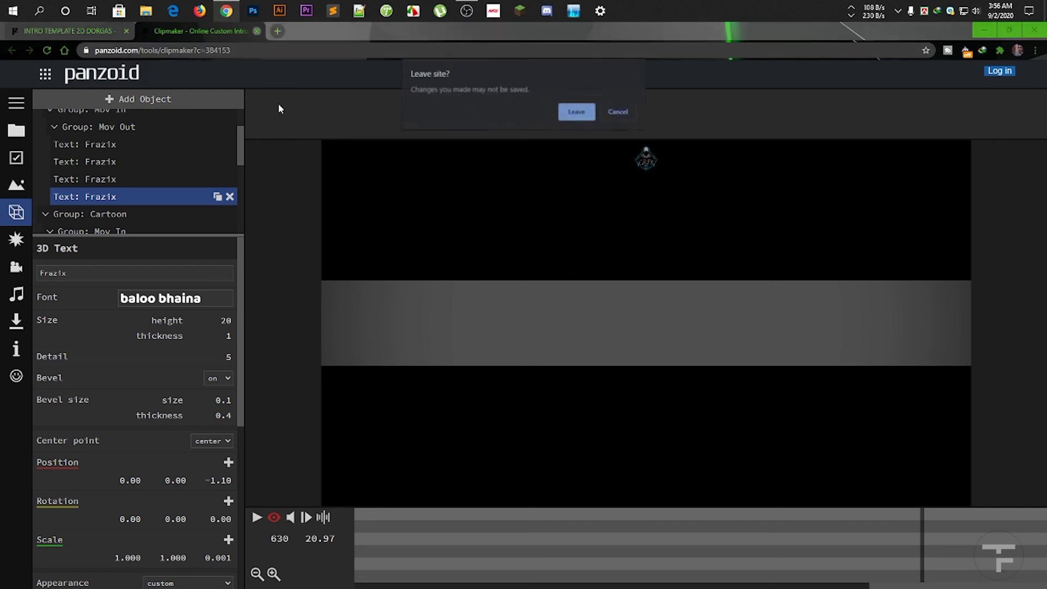
pyautogui.click(576, 111)
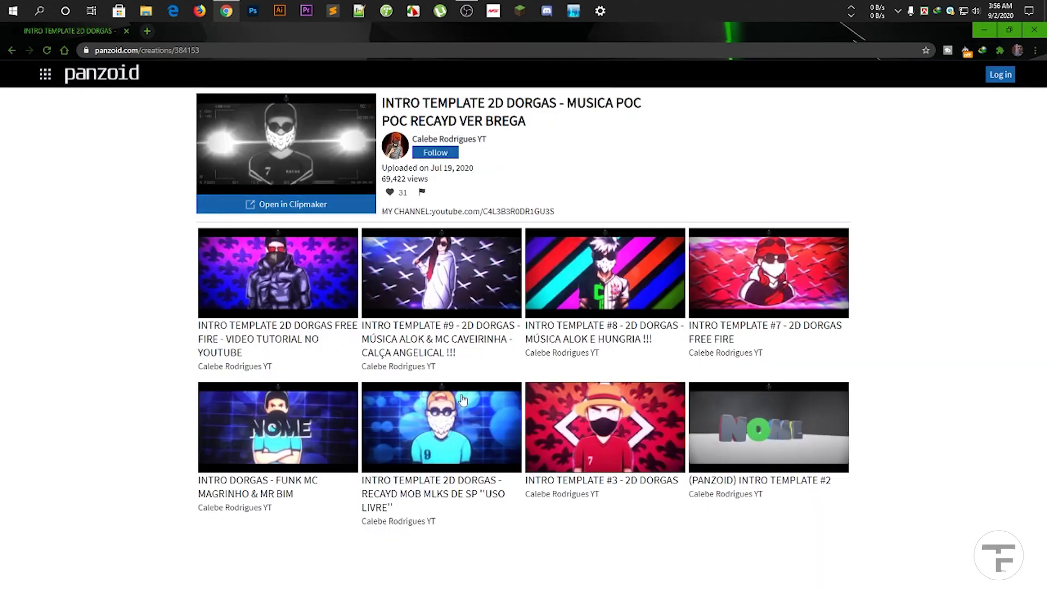
pyautogui.click(981, 34)
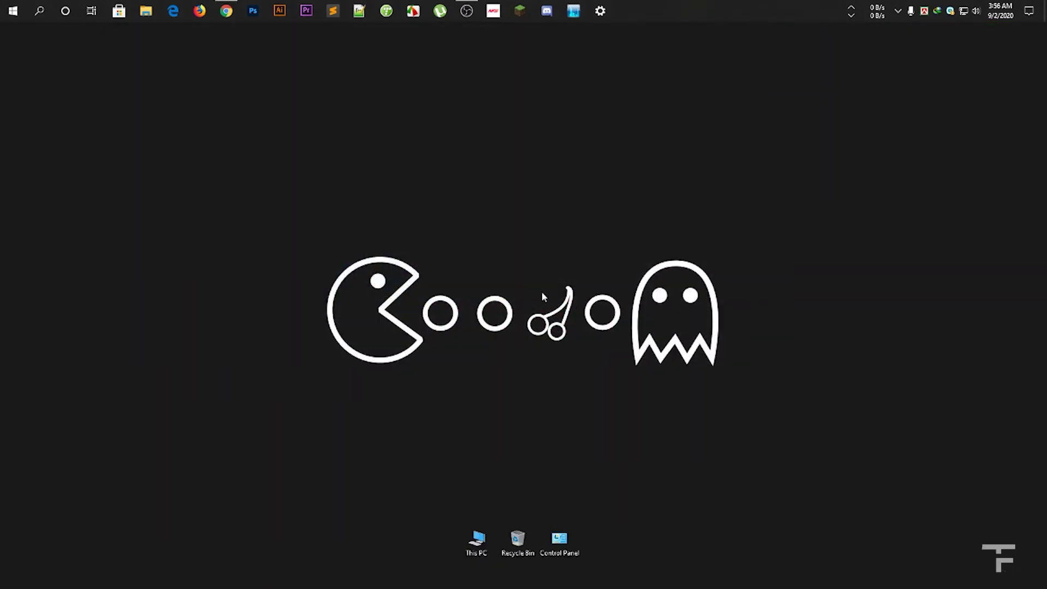